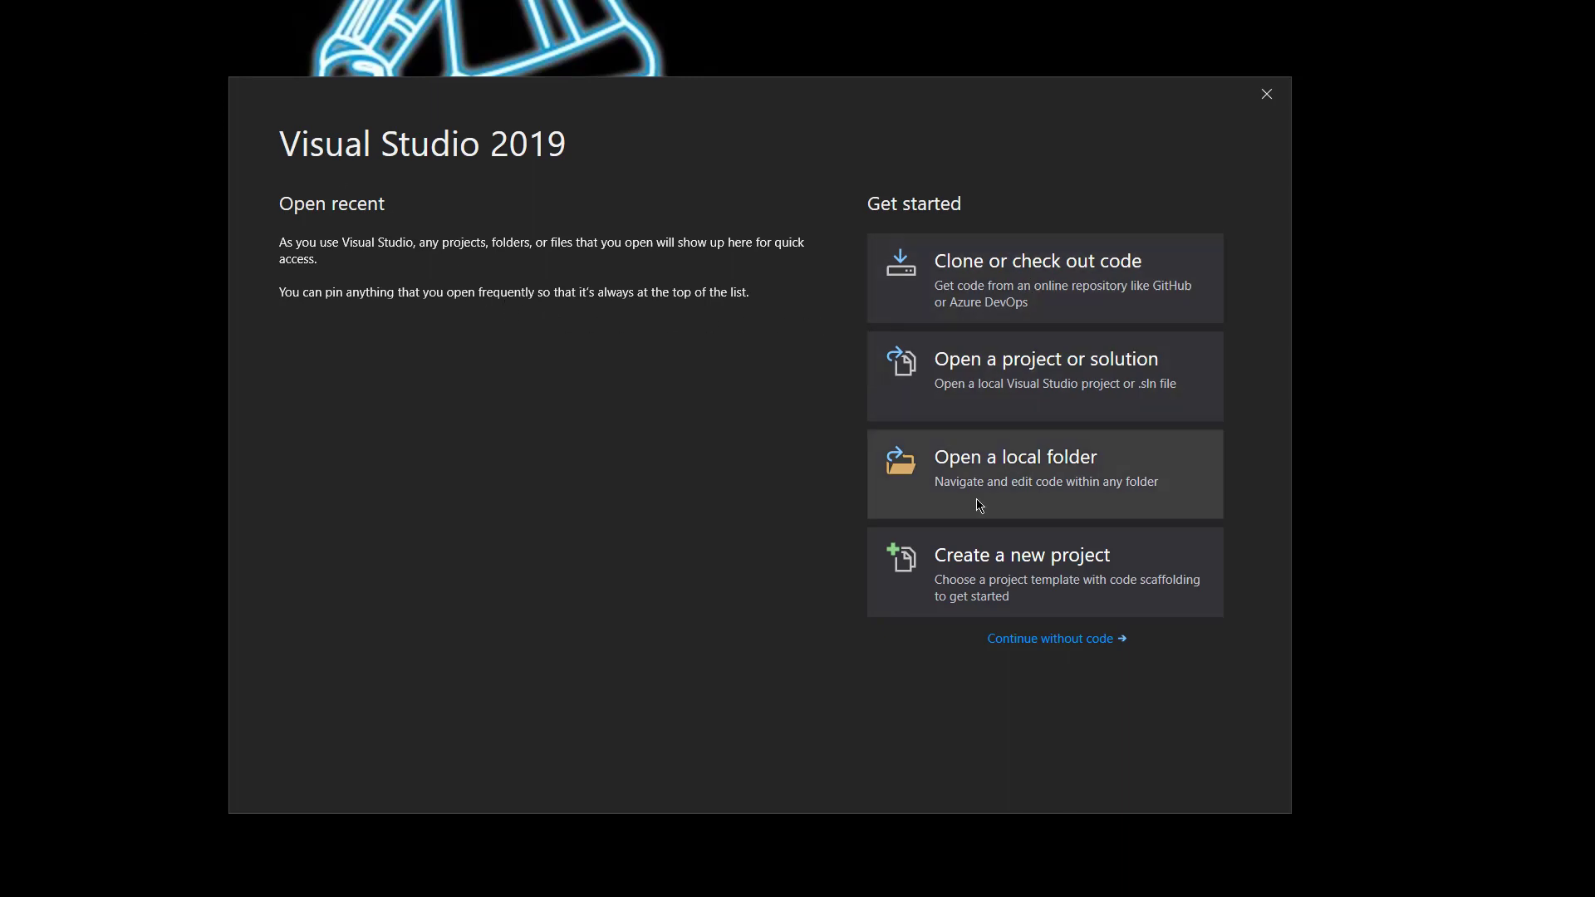
Step: Bring the D:\Repos folder window into view and open Git Bash in that folder
click(985, 602)
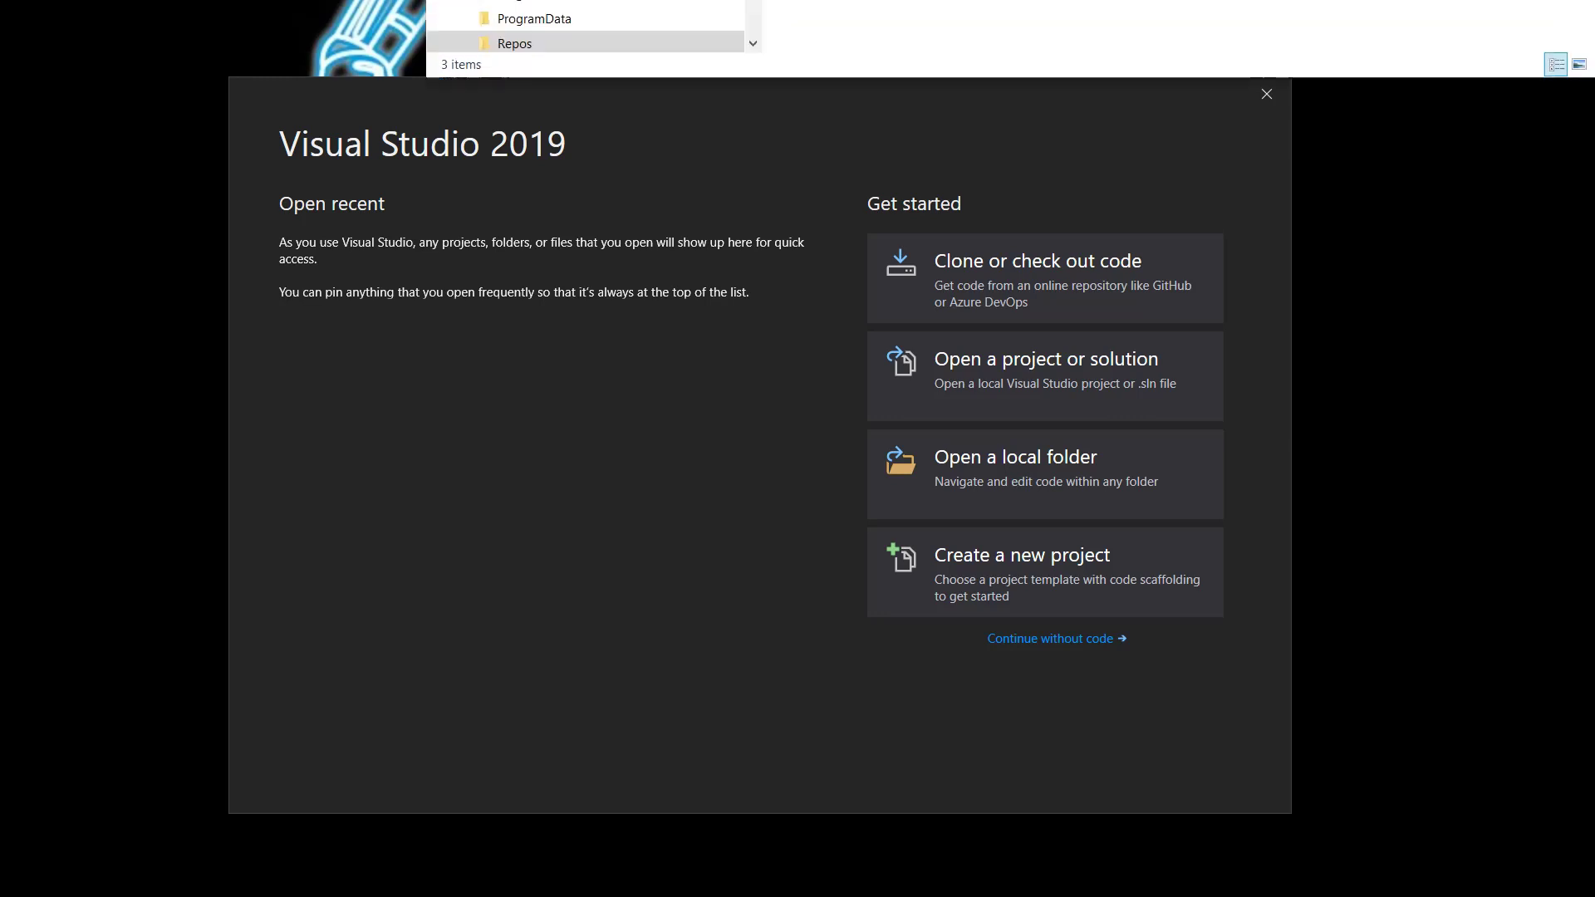
drag(881, 0, 618, 181)
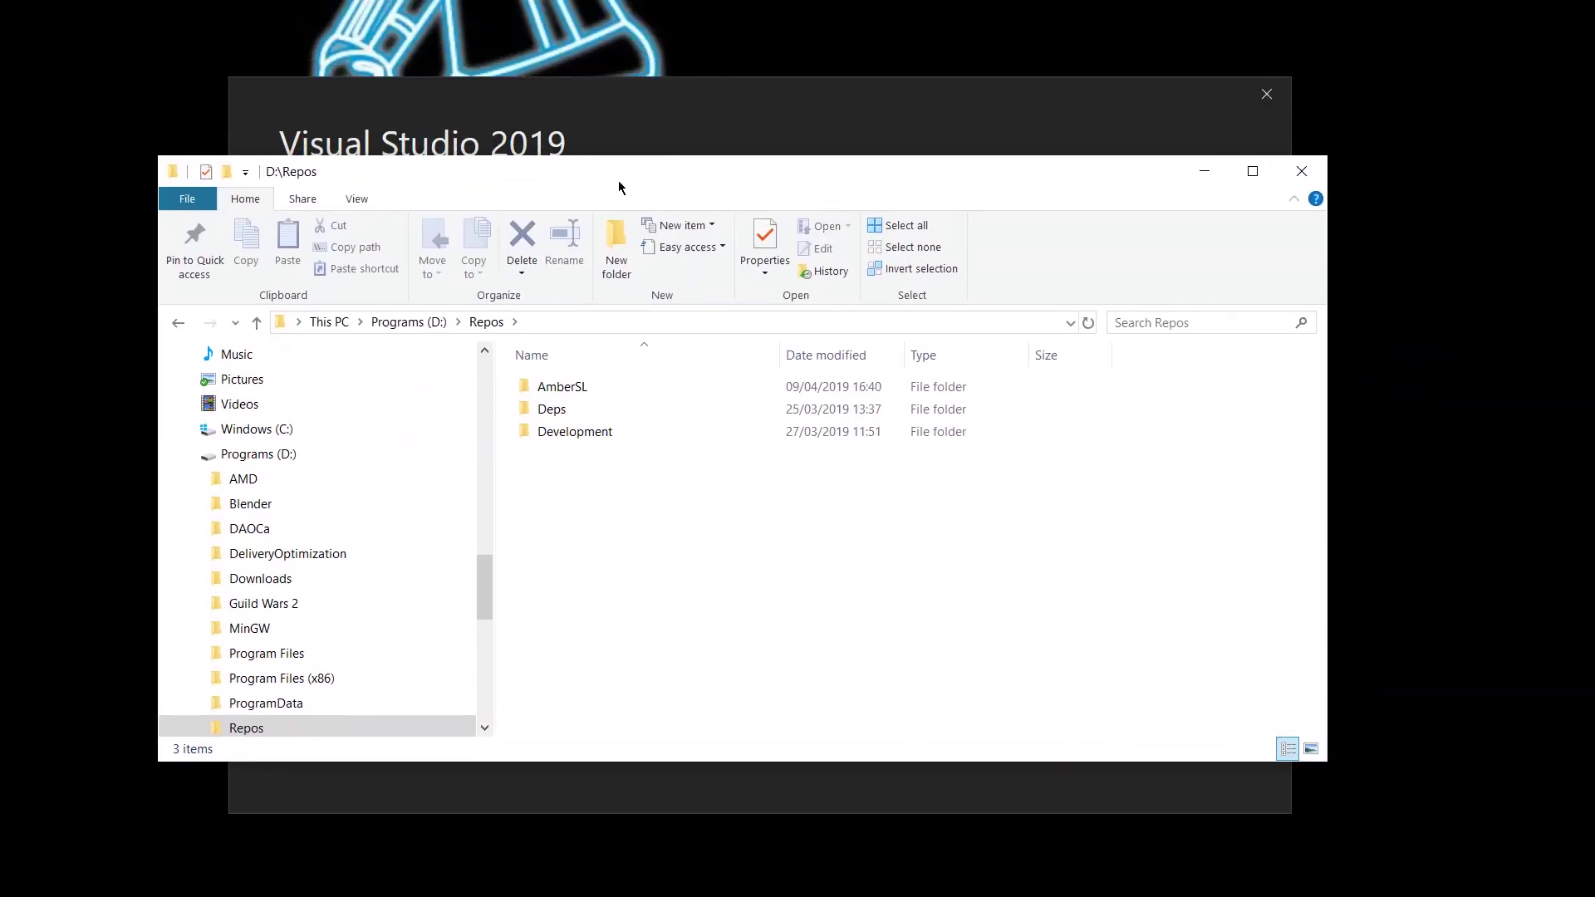
right_click(654, 514)
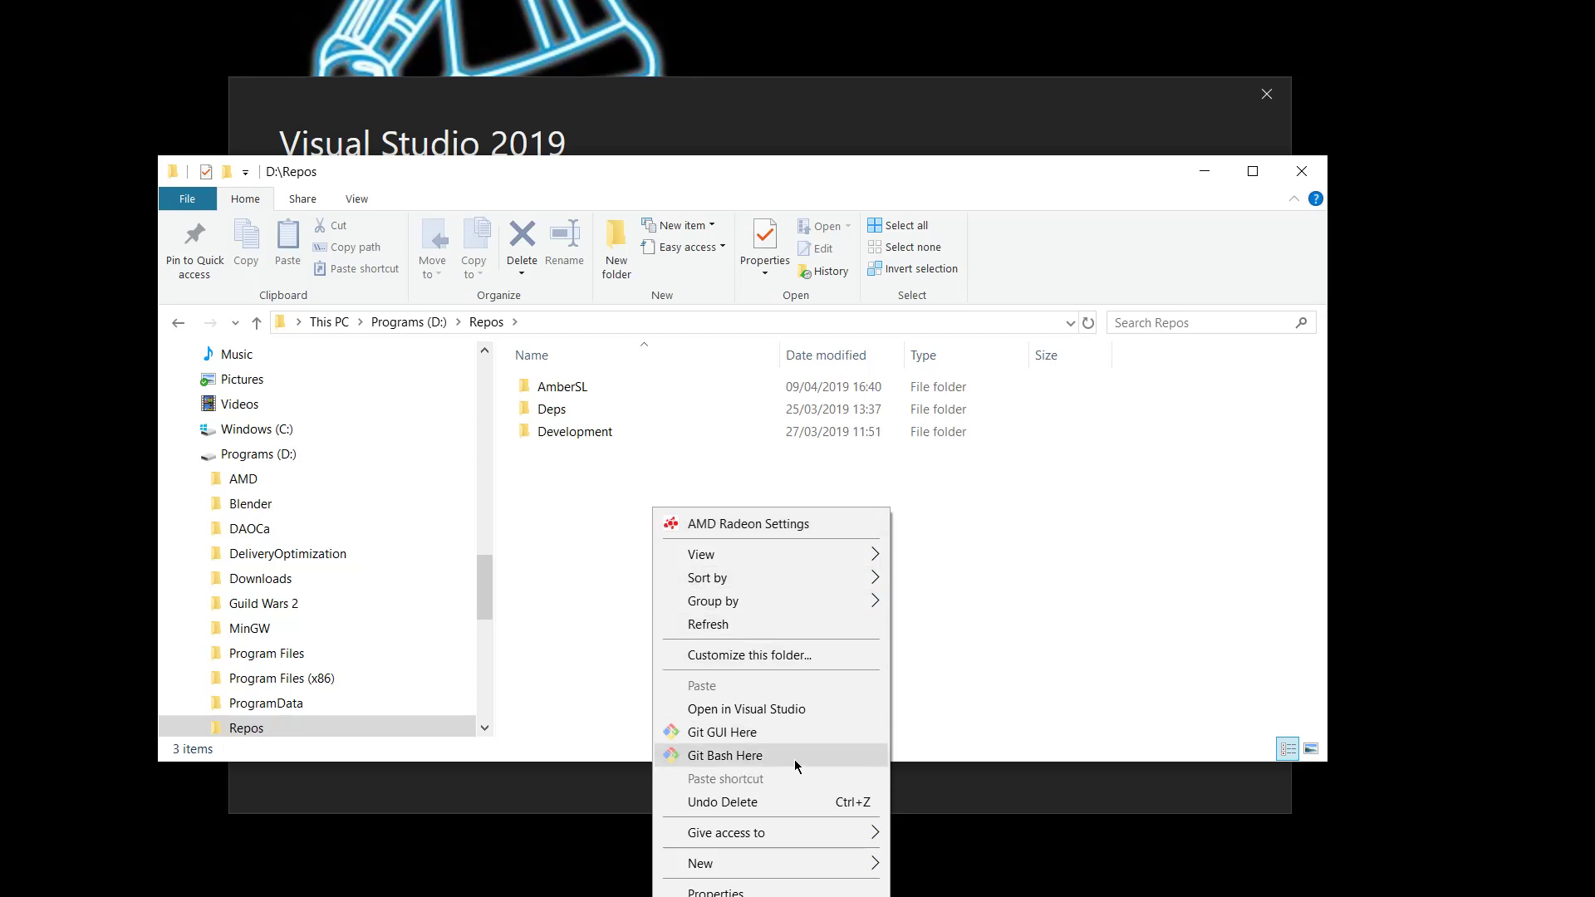
click(725, 755)
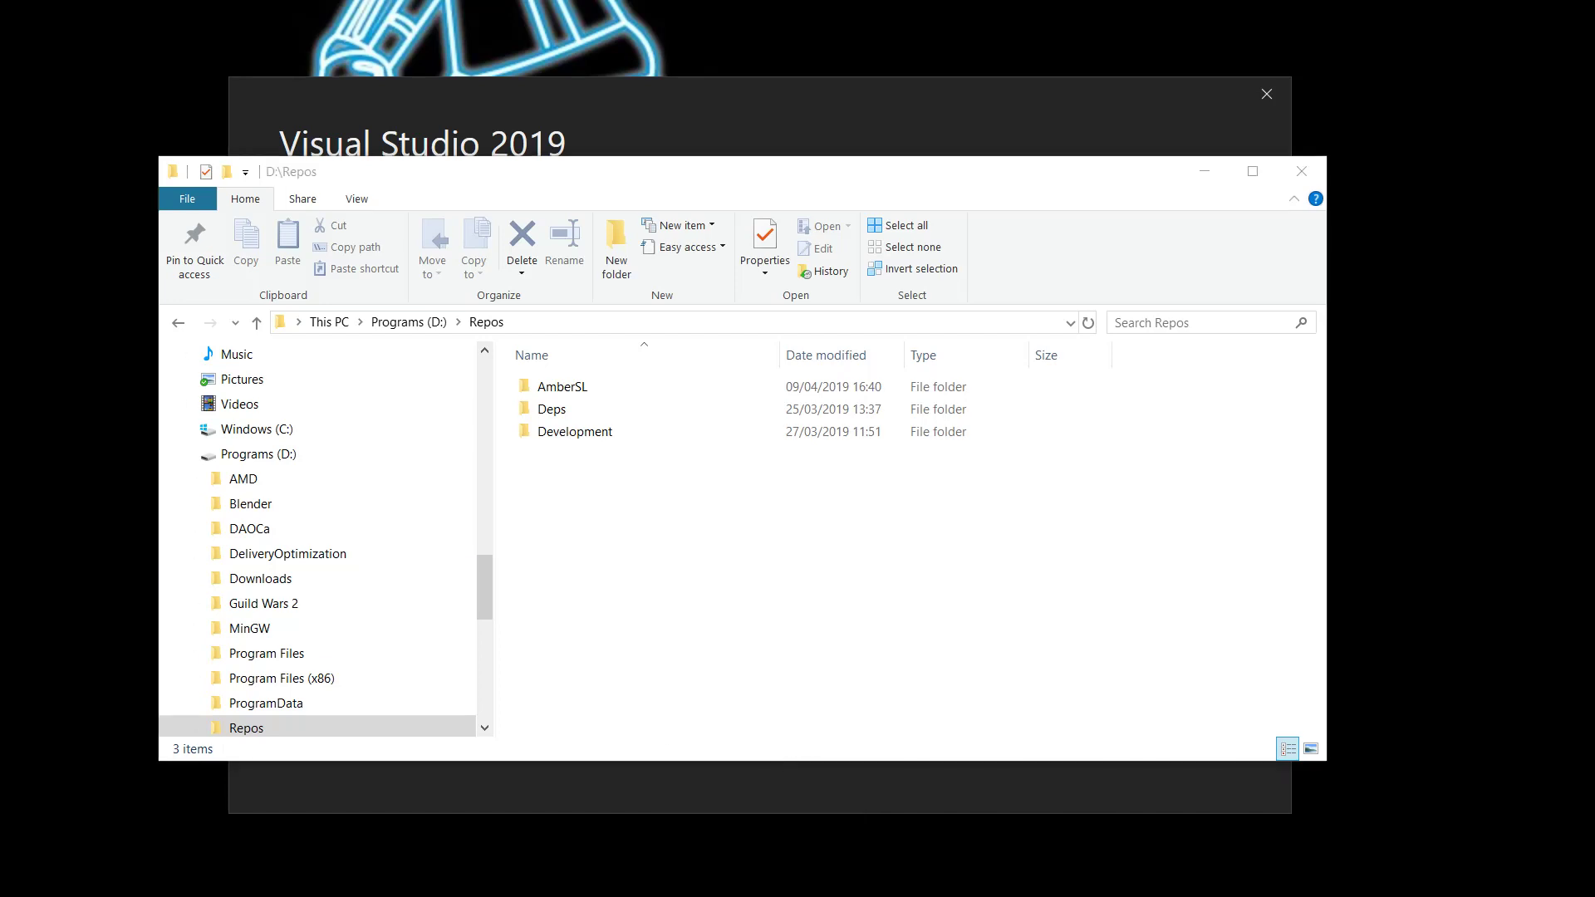
drag(609, 366, 758, 381)
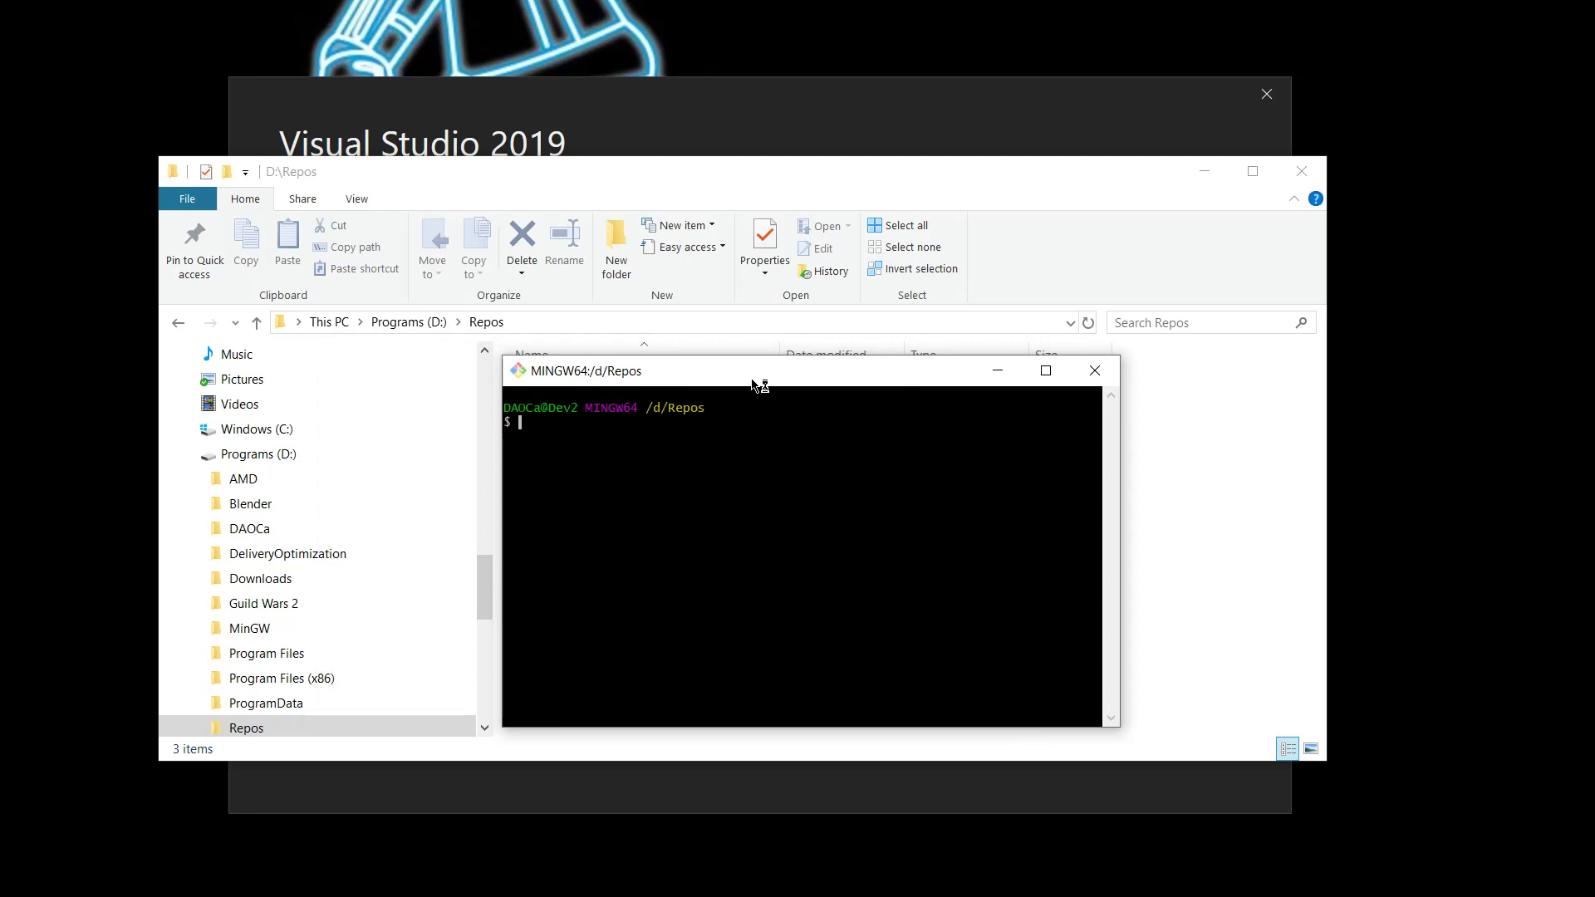
Step: Clone the Public_Repos/Programming repository over SSH from 192.168.0.100 into D:\Repos, exit Git Bash and move the folder window out of the way
text(git clone)
key(shift+Insert)
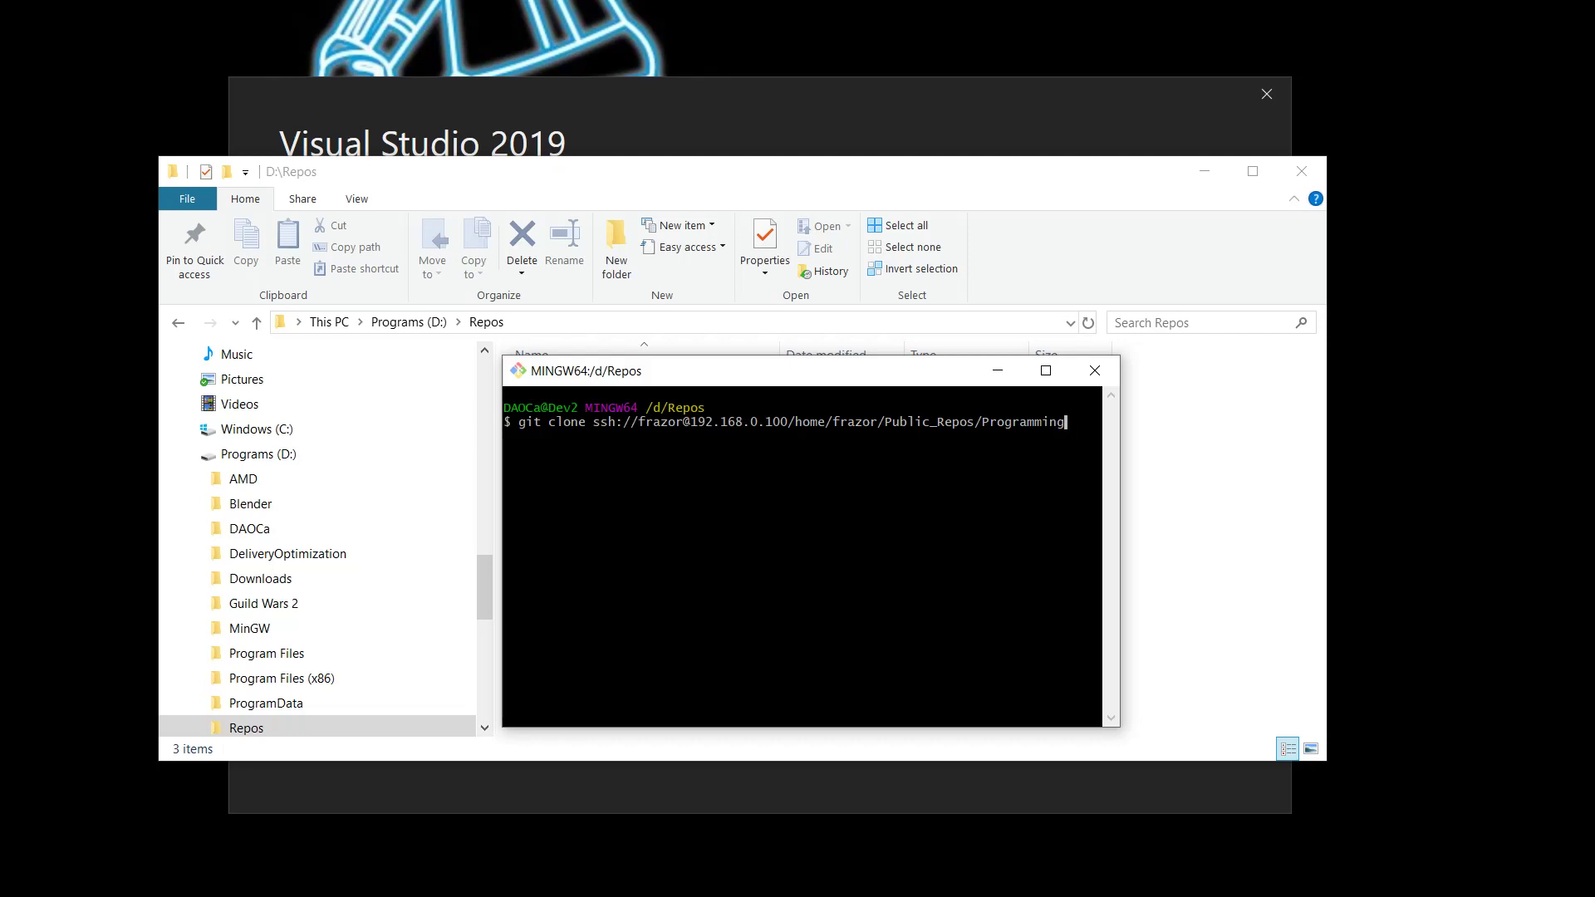
key(Return)
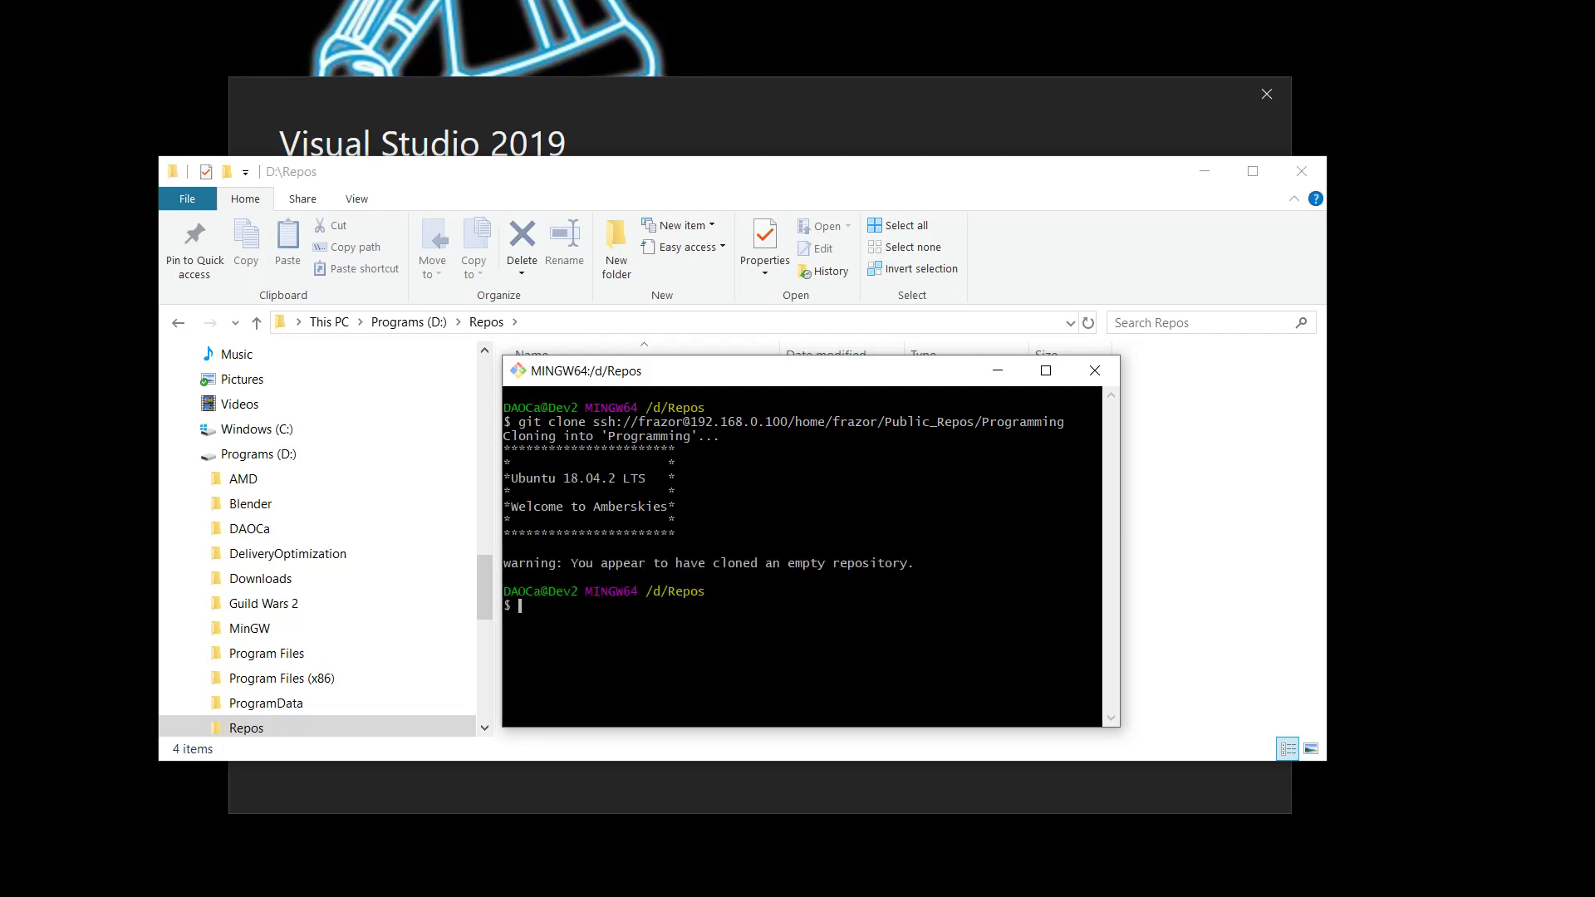
text(exit)
key(Return)
click(753, 386)
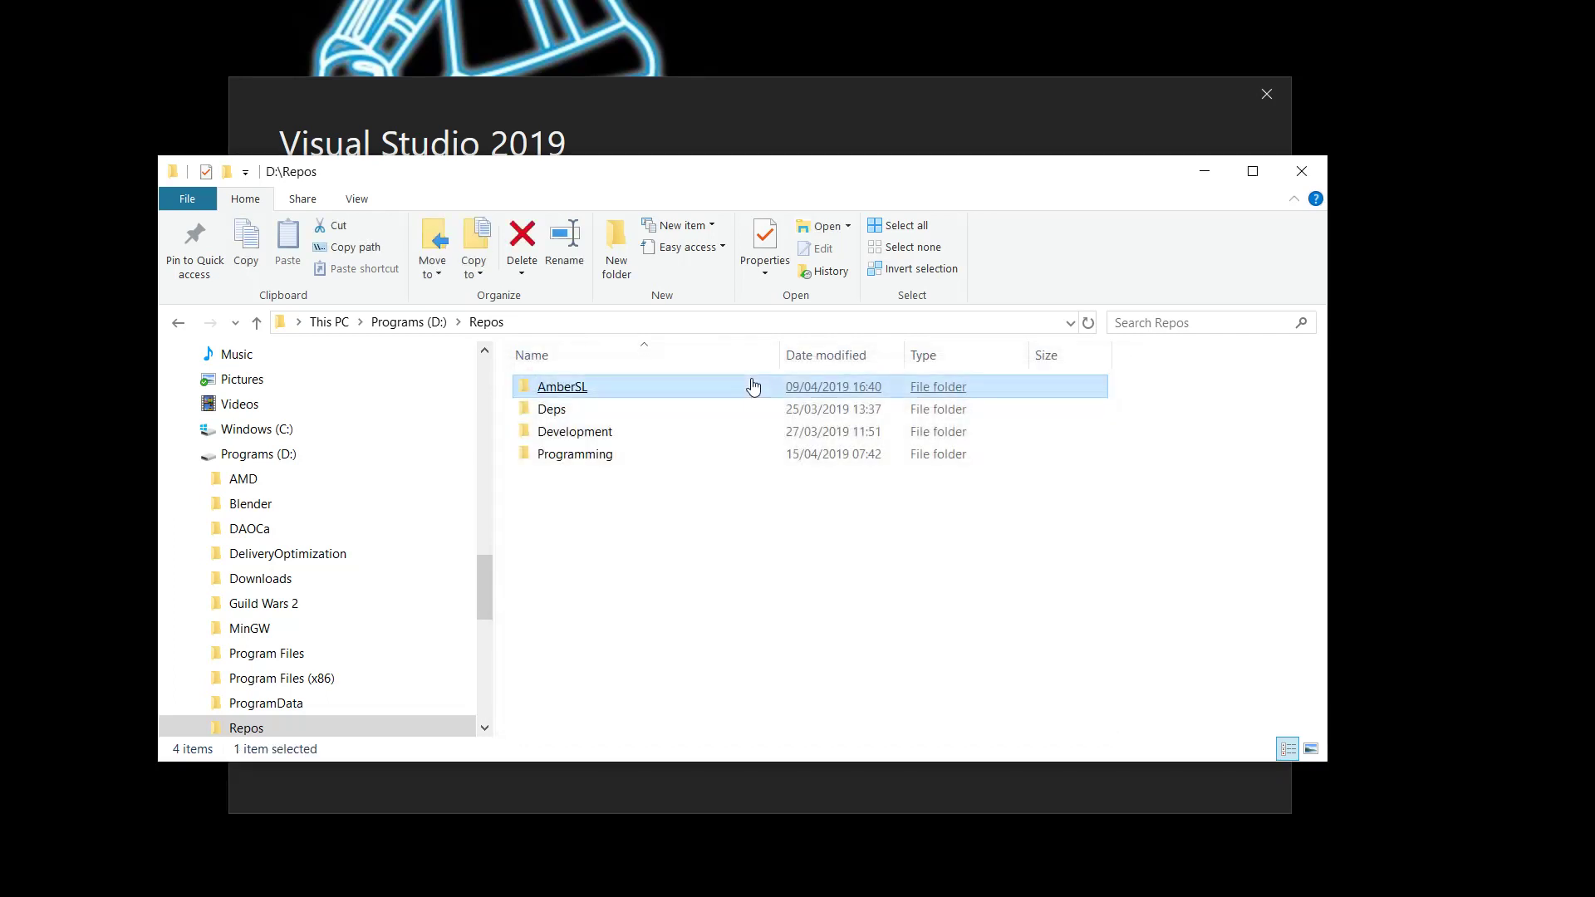
click(602, 455)
drag(710, 186, 814, 0)
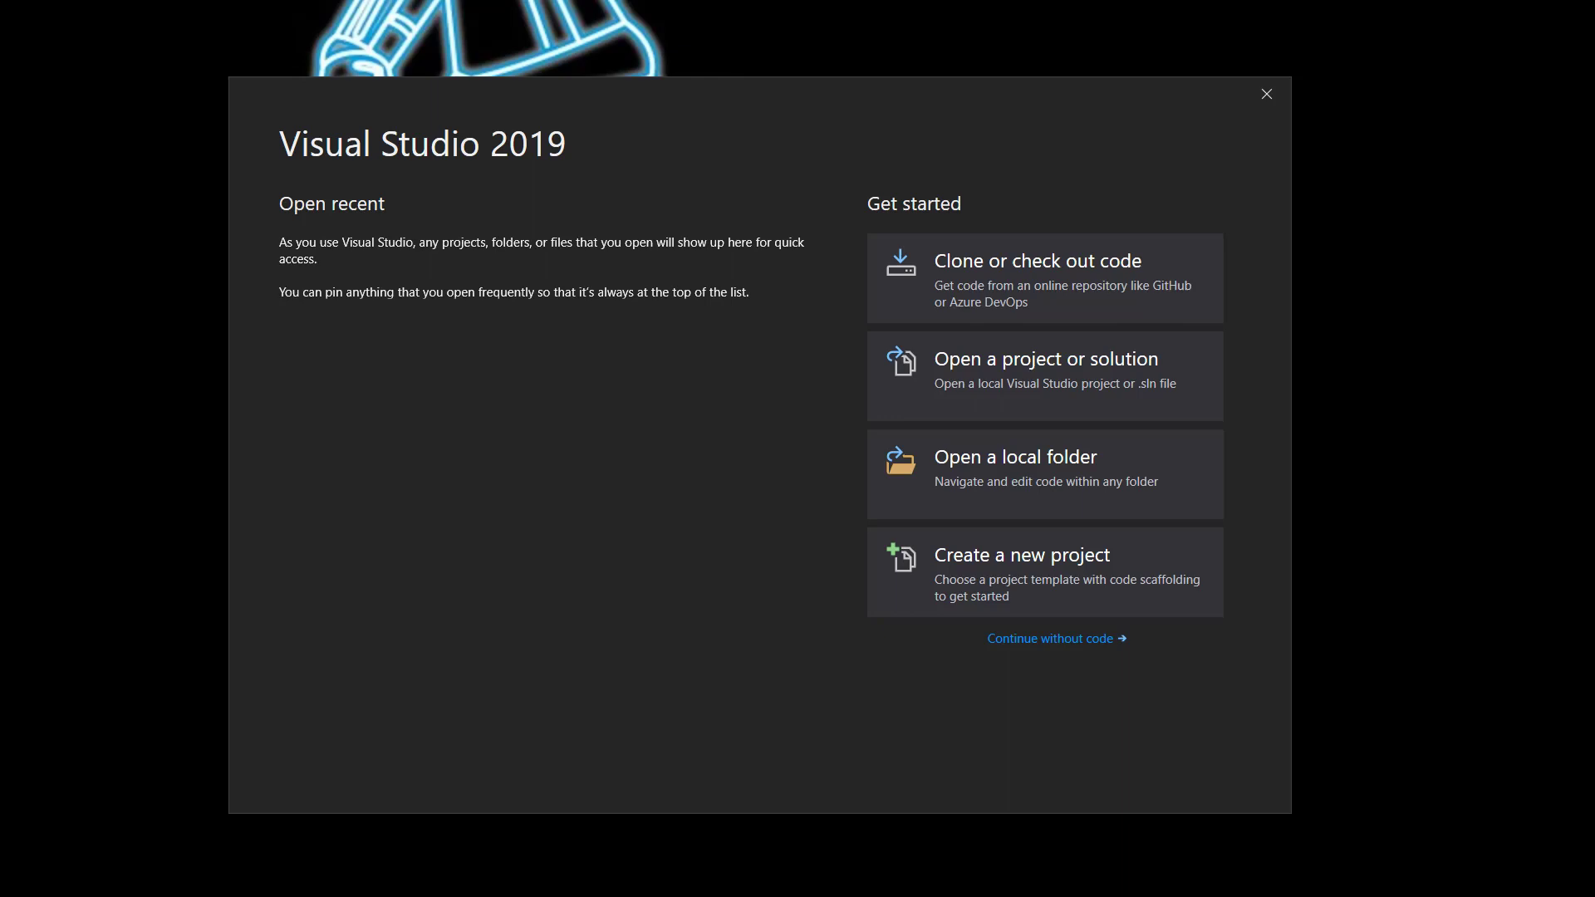
Step: Start a new project in Visual Studio 2019 from the C++ Console App template
click(1023, 598)
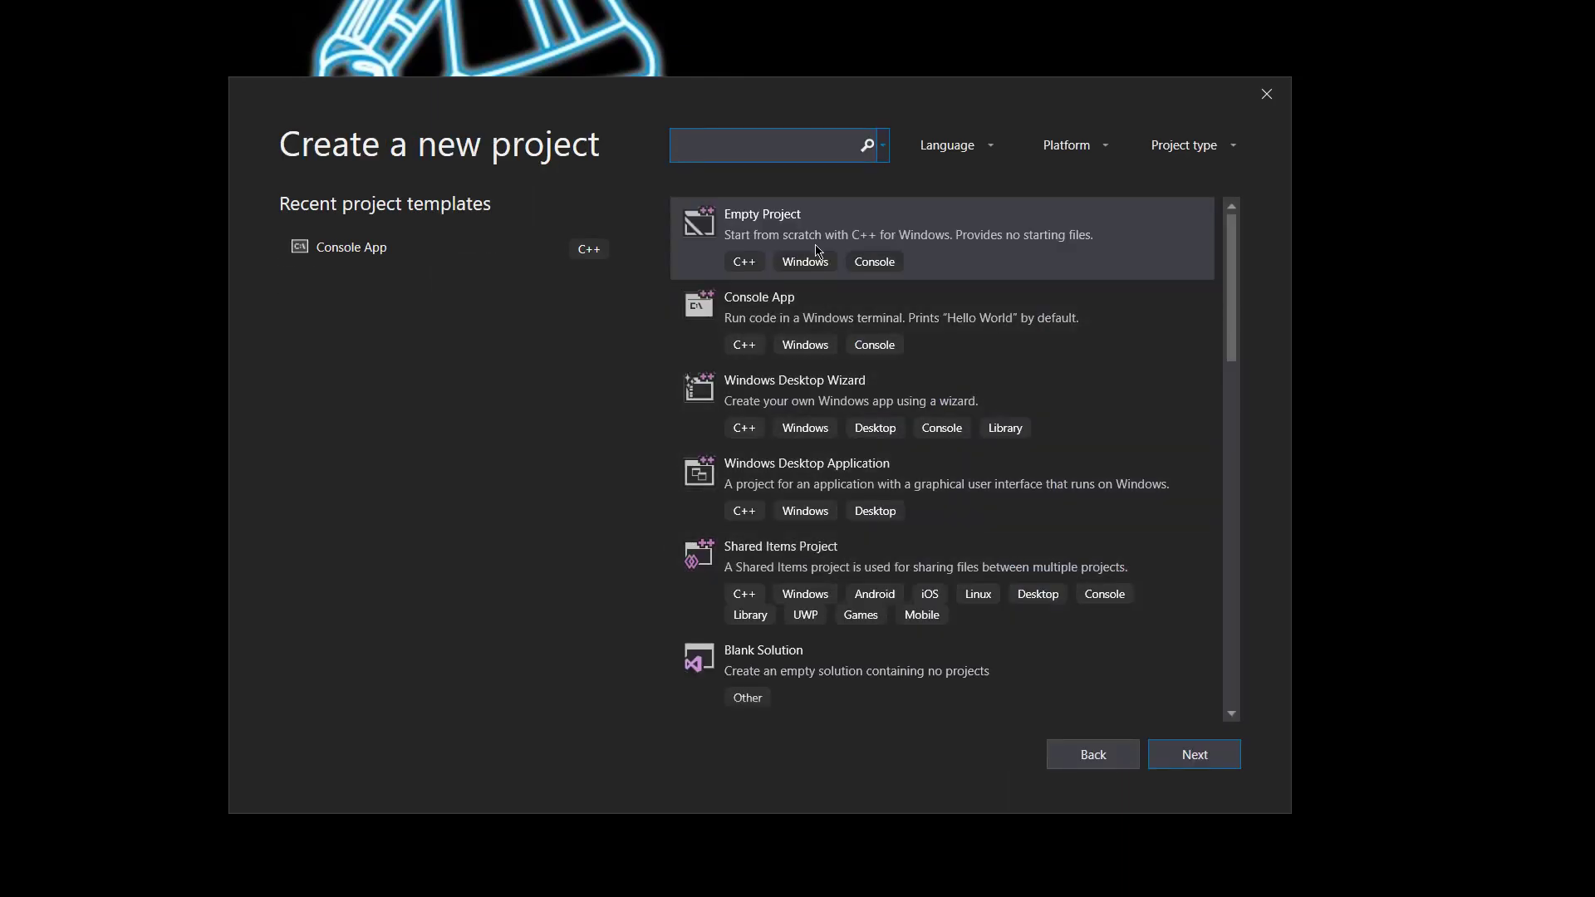
click(1088, 333)
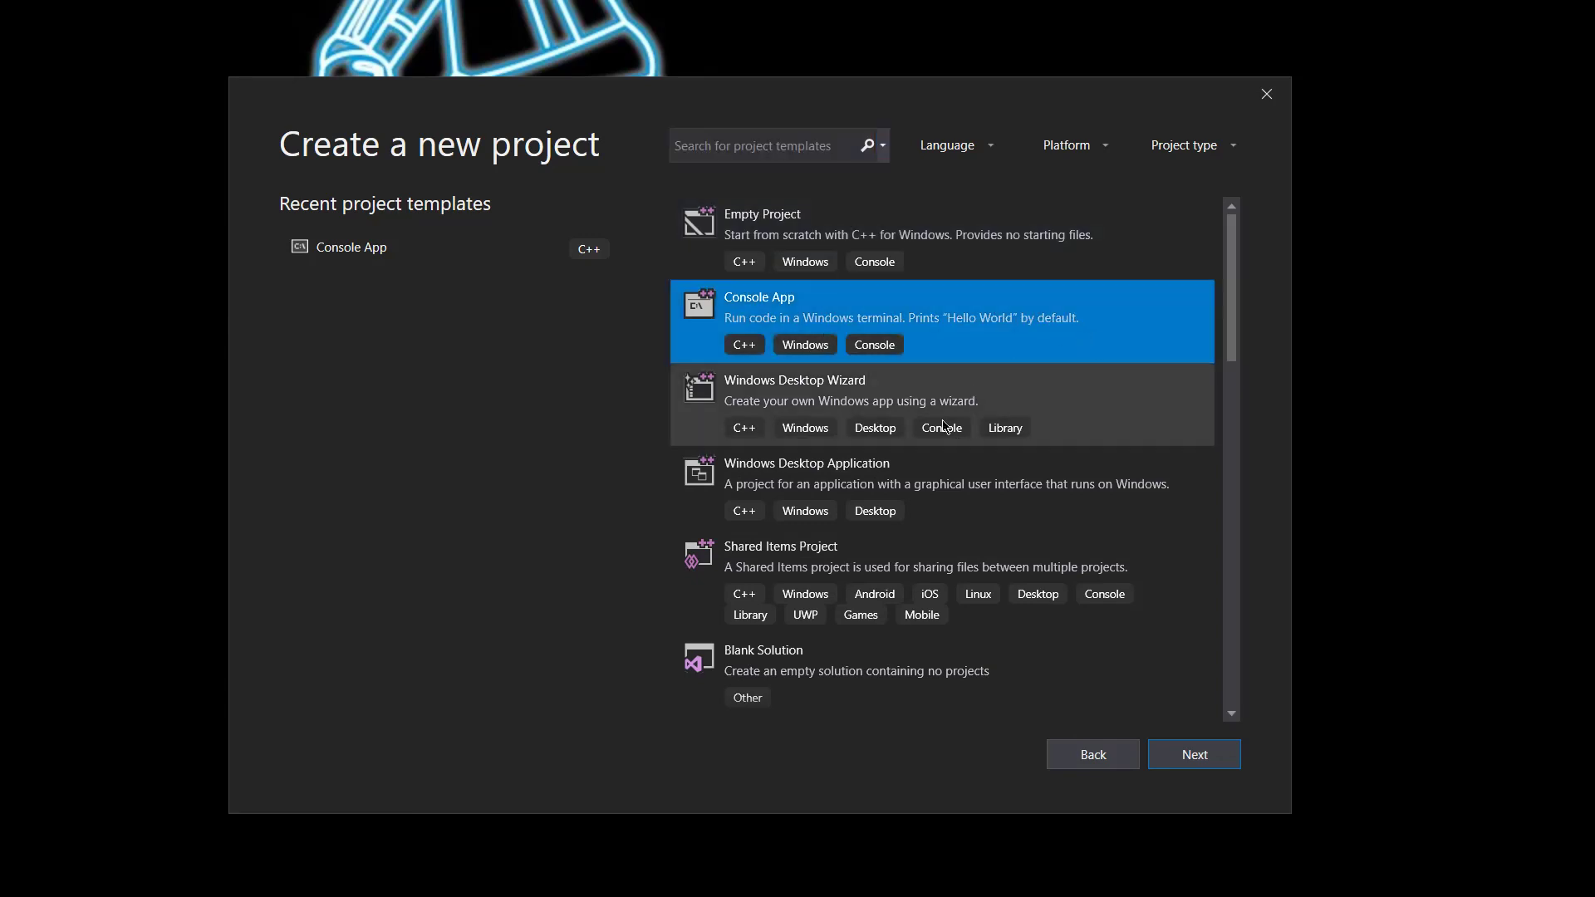
click(1196, 755)
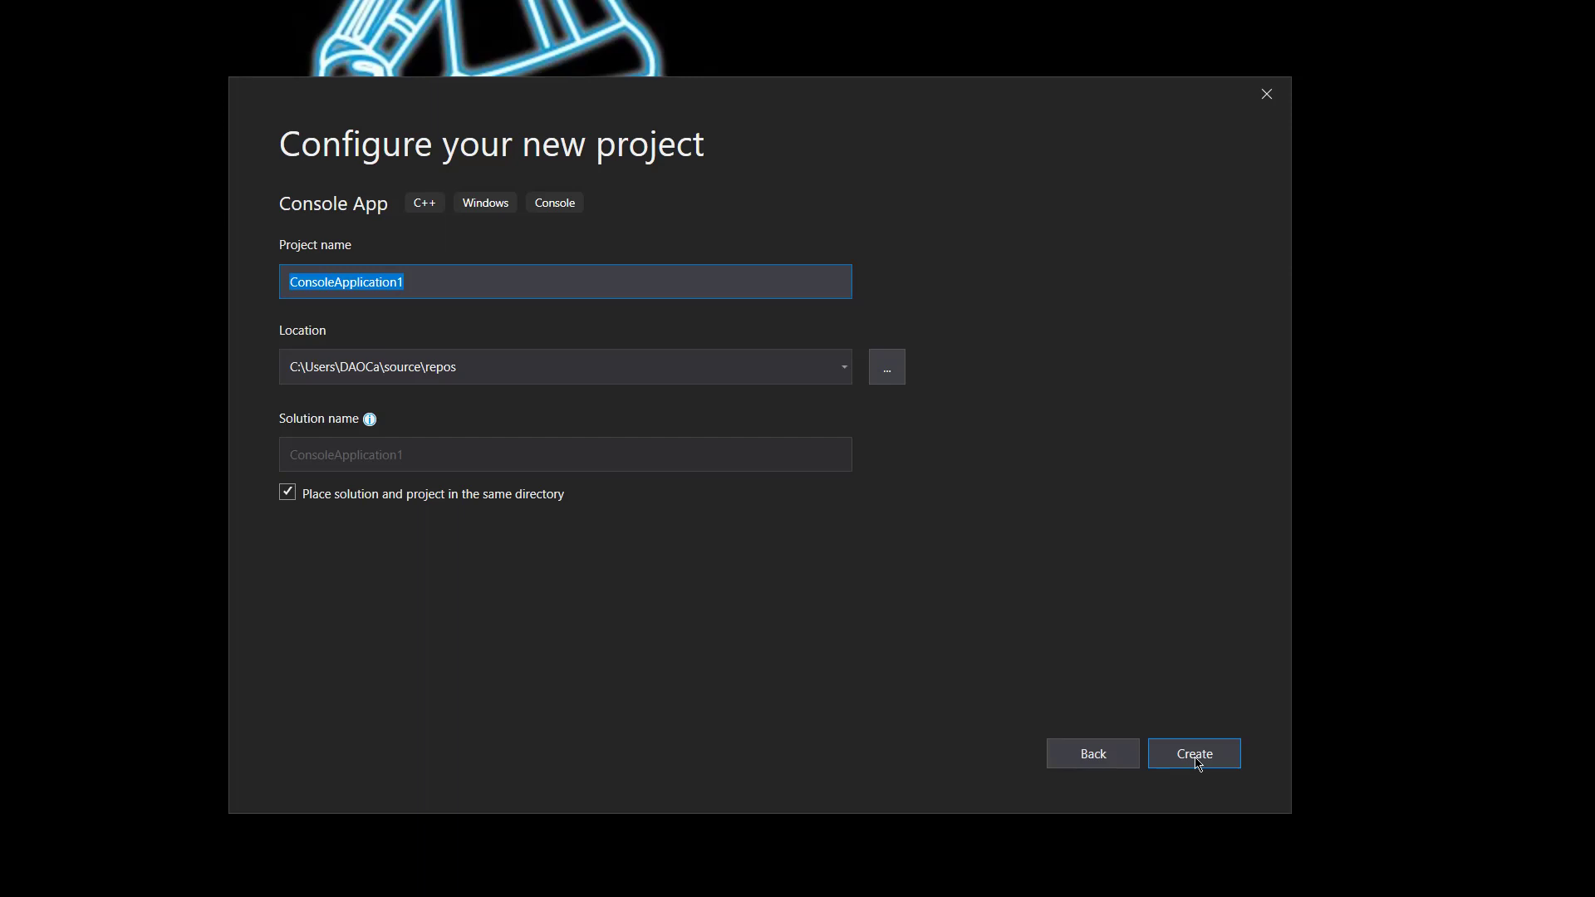
Step: Name the project Cplusplus and disable placing the solution and project in the same directory
text(Cpl)
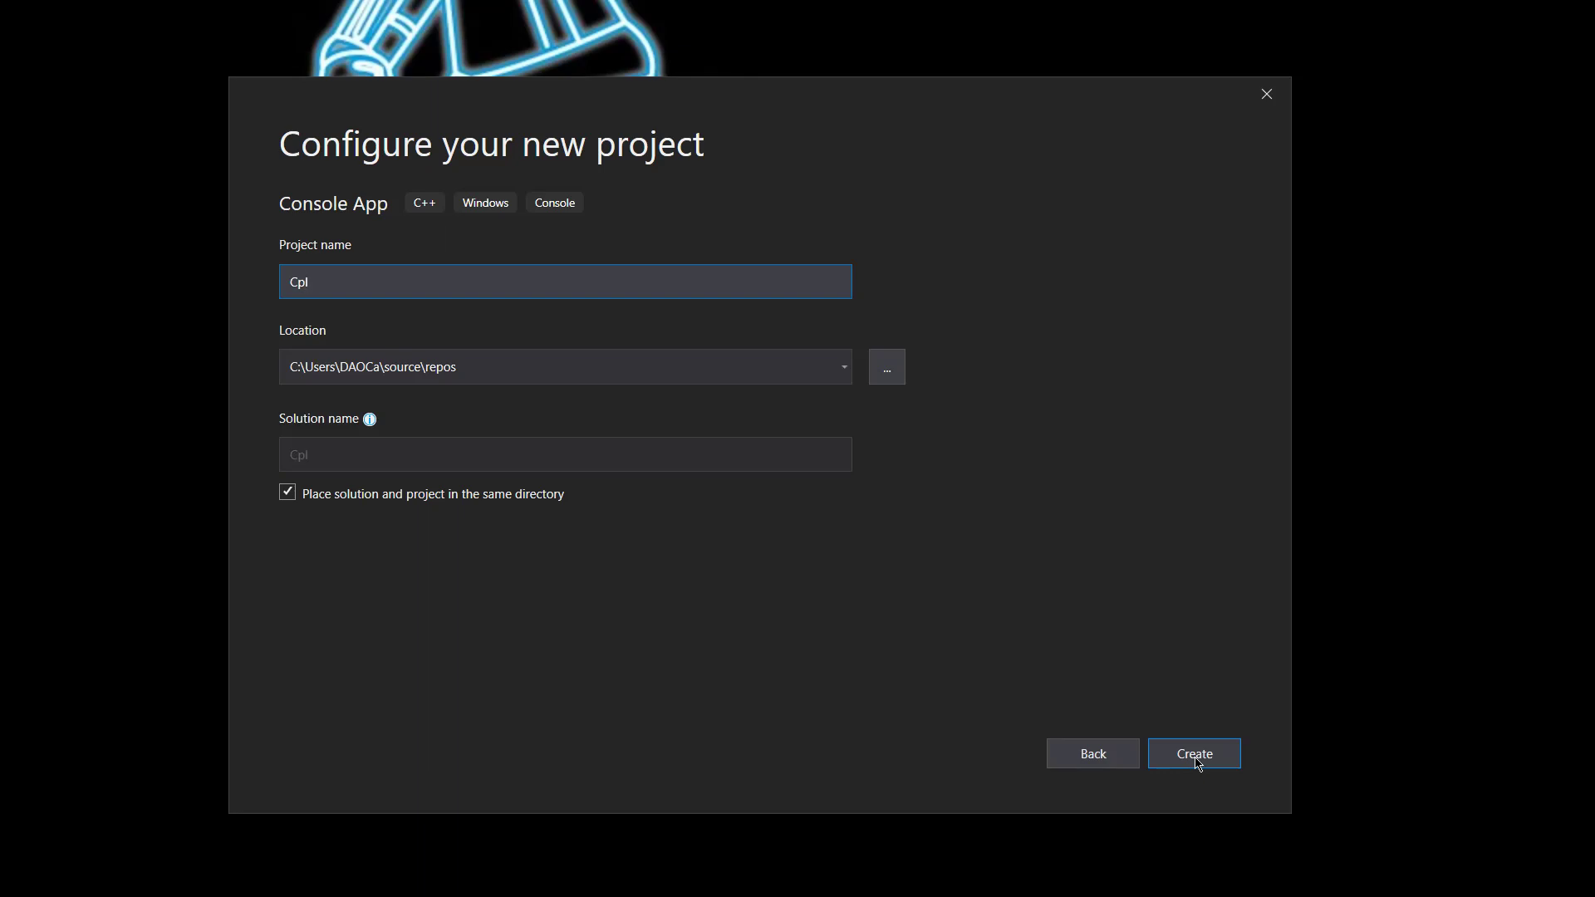
text(usplus)
click(288, 493)
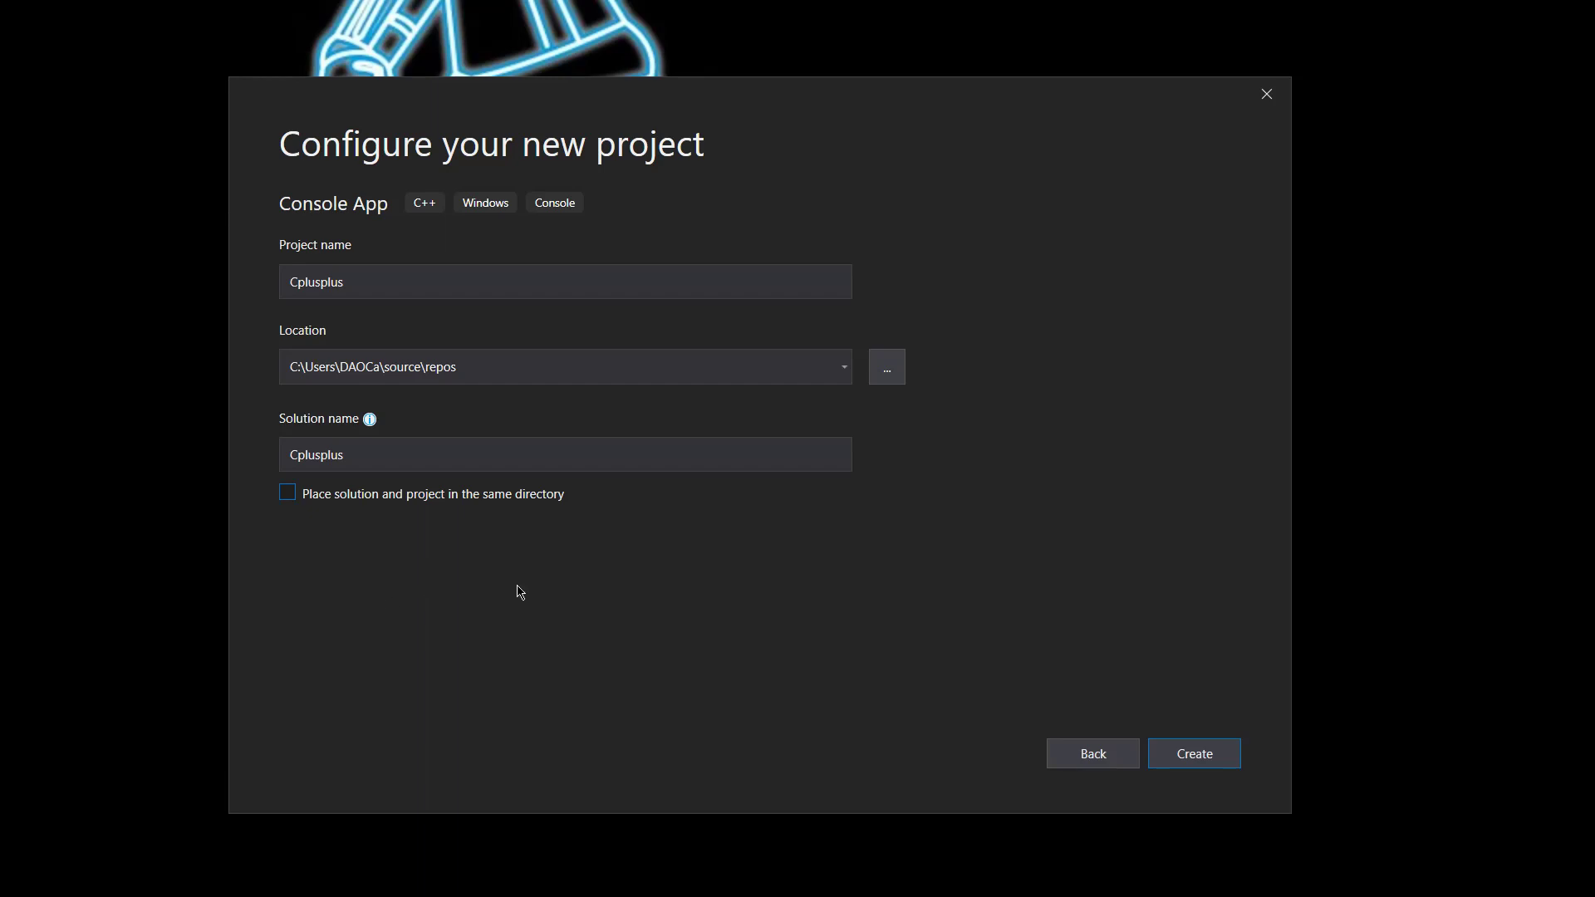
Step: Set the project location to D:\Repos\Programming and create the project
click(896, 382)
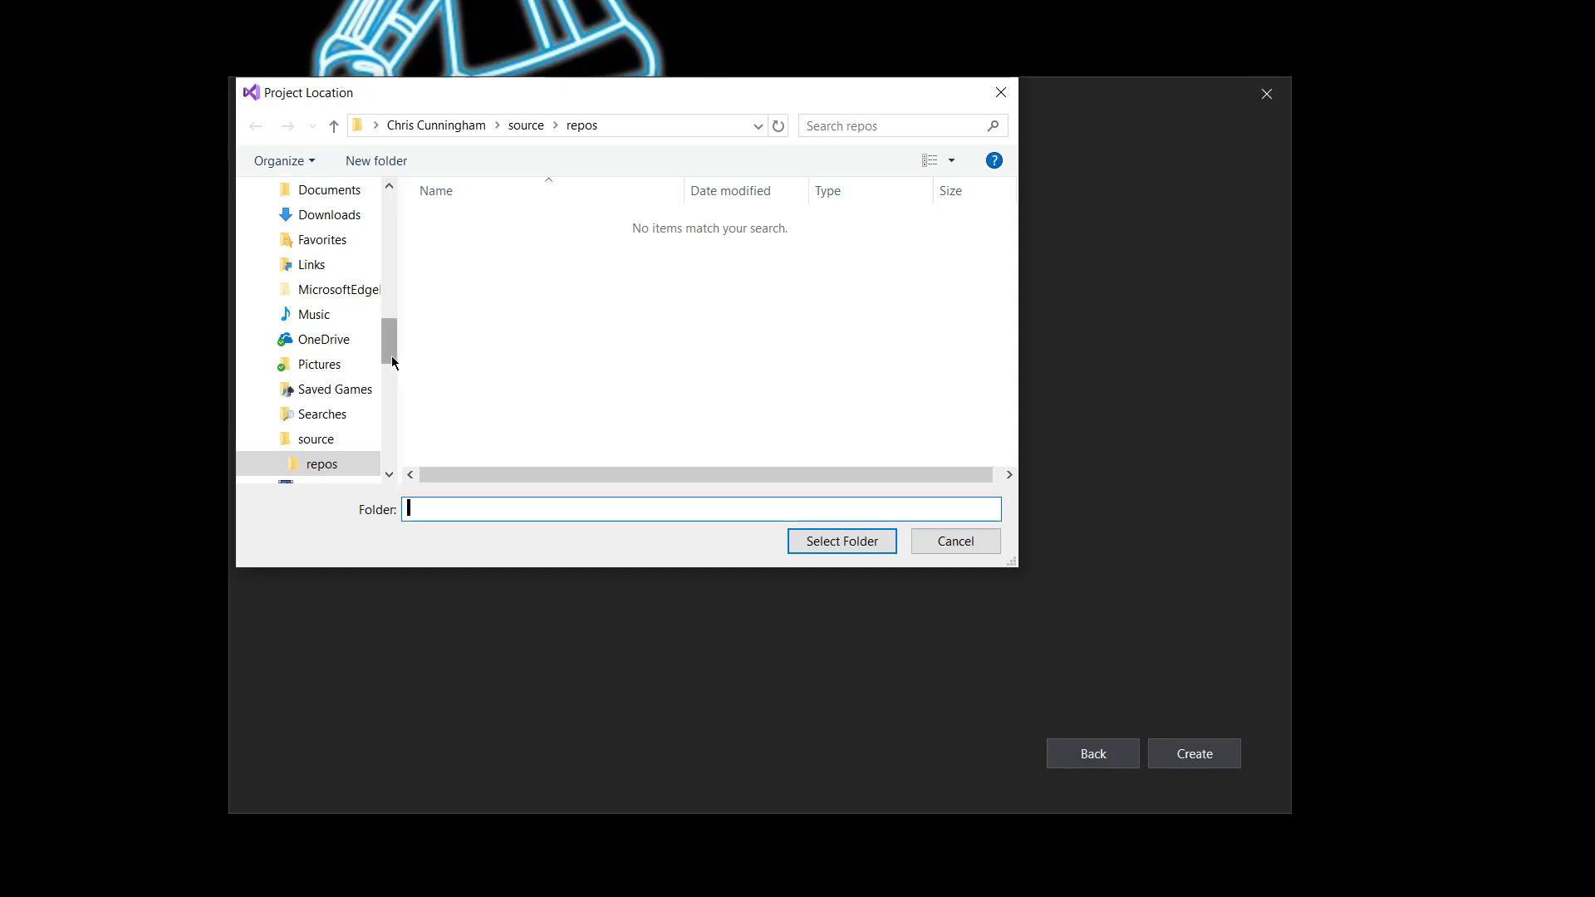
drag(392, 362, 398, 391)
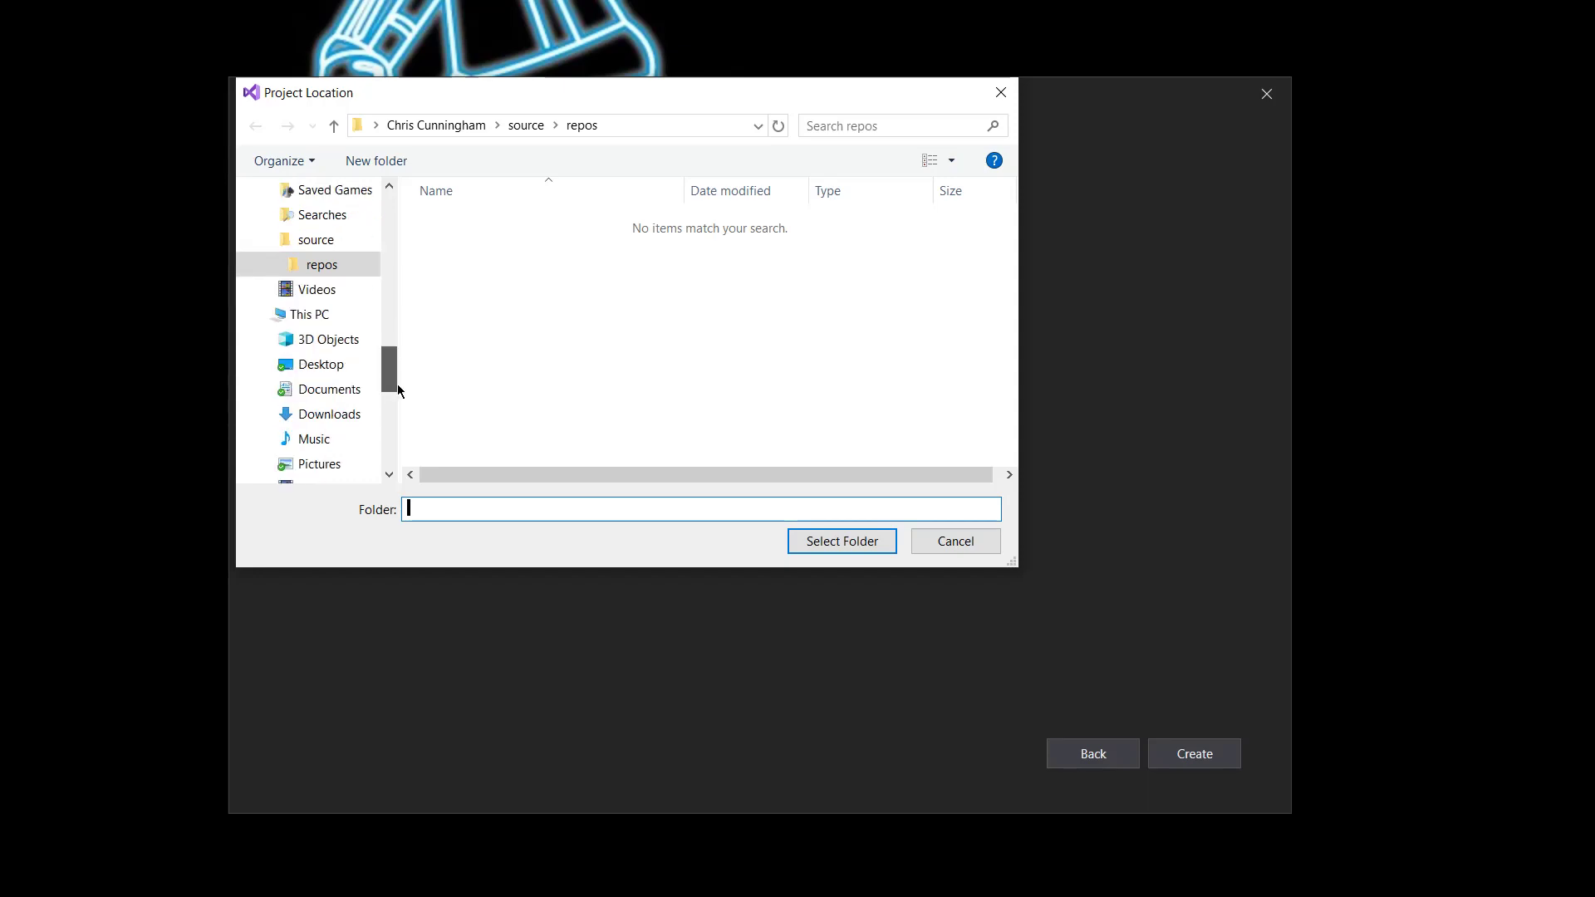
click(335, 126)
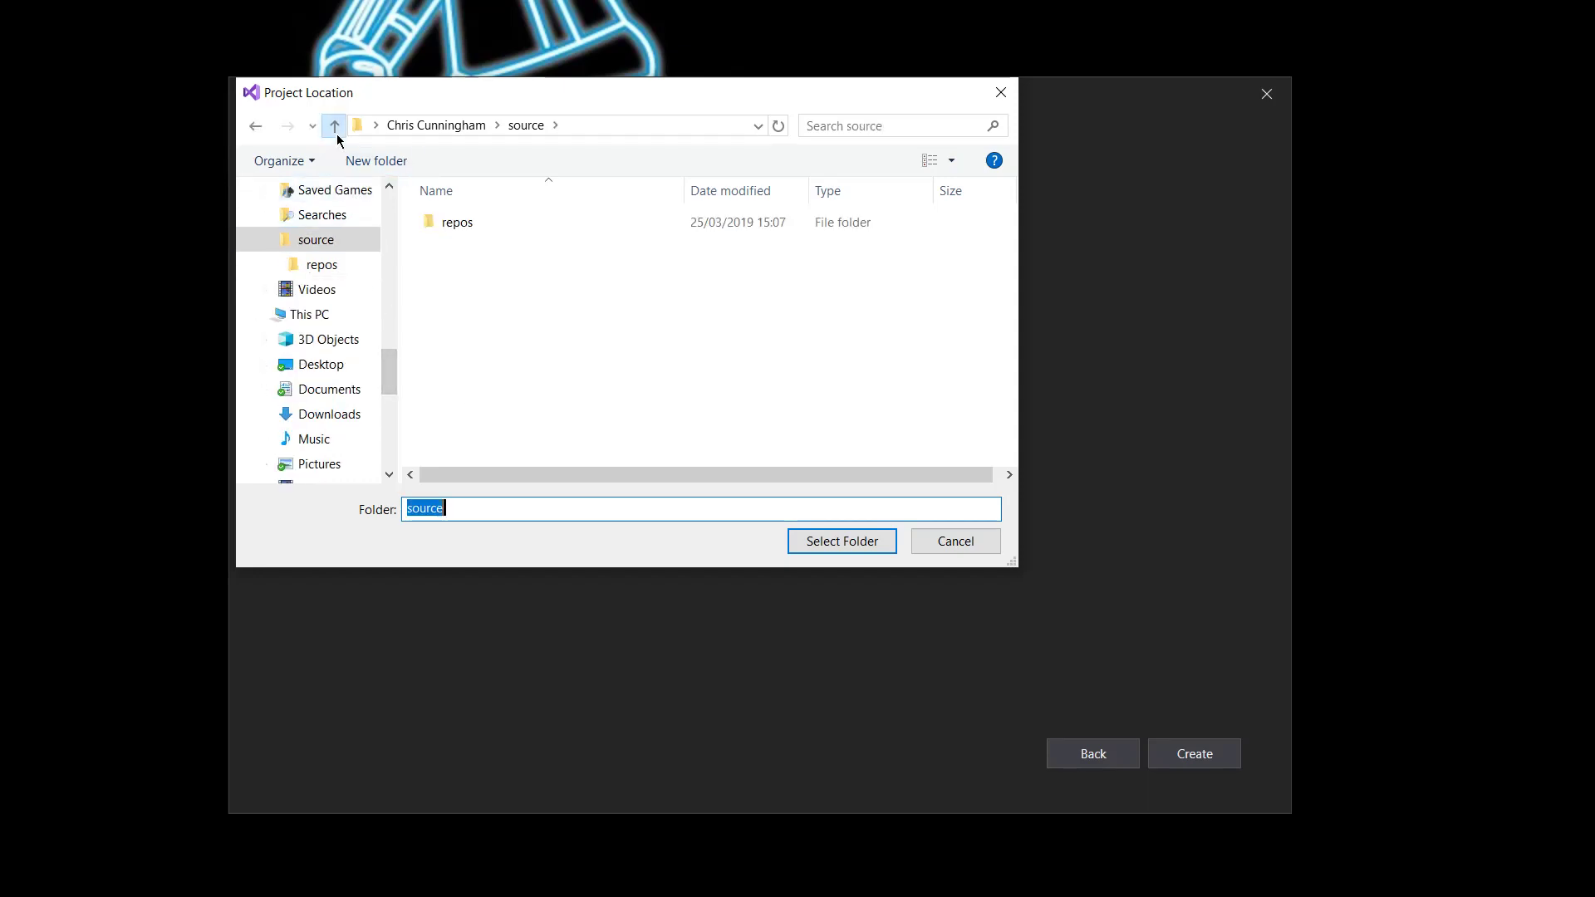
click(335, 126)
click(335, 126)
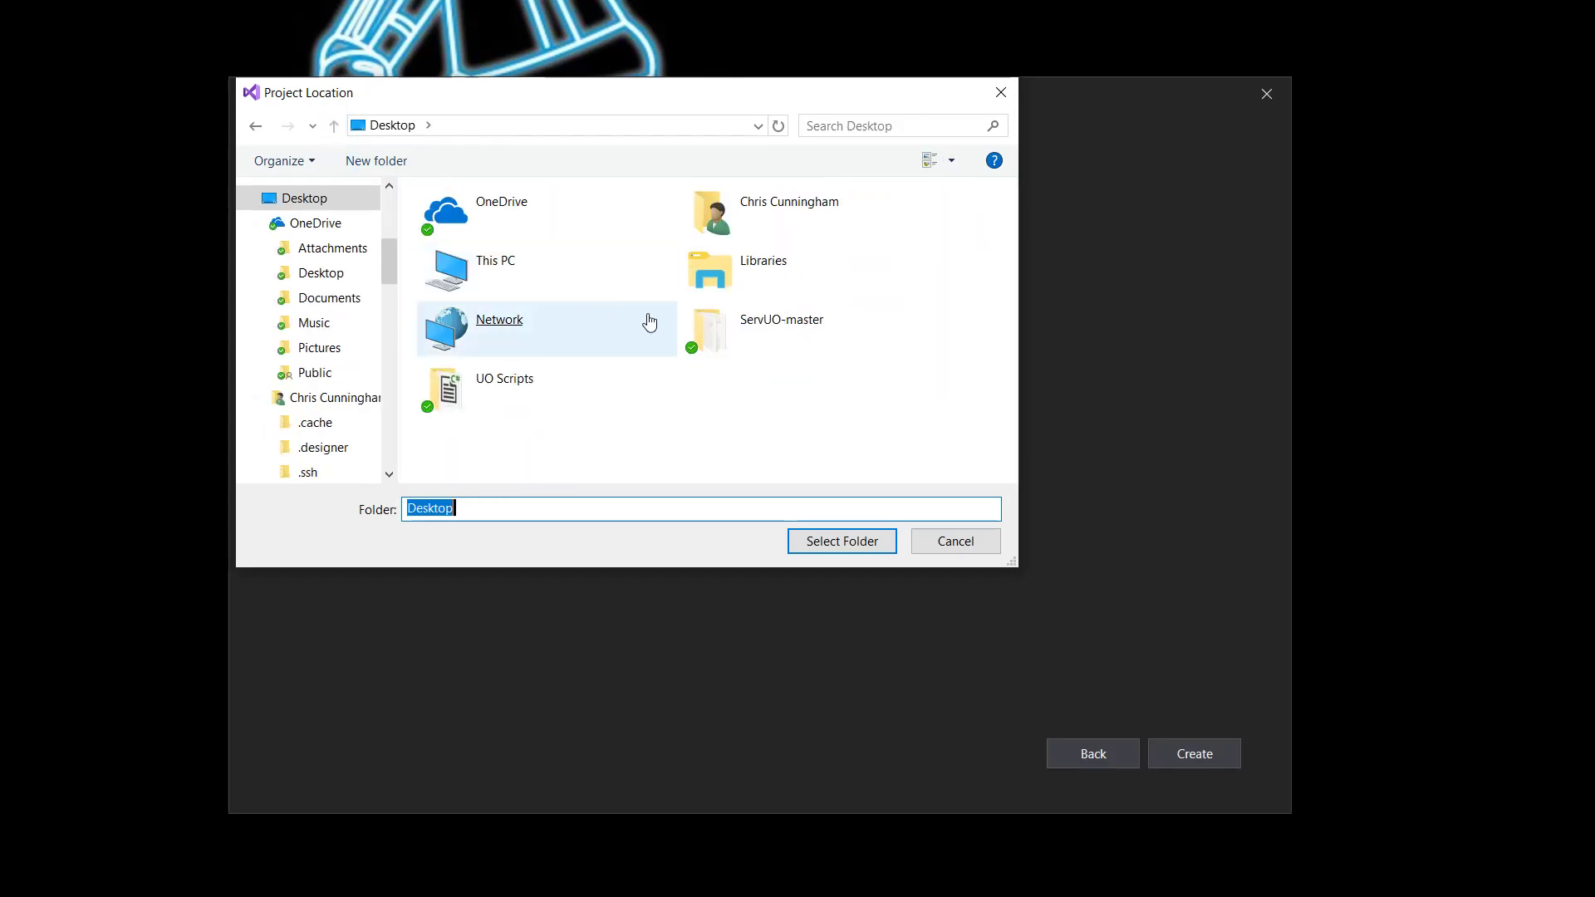
double_click(510, 268)
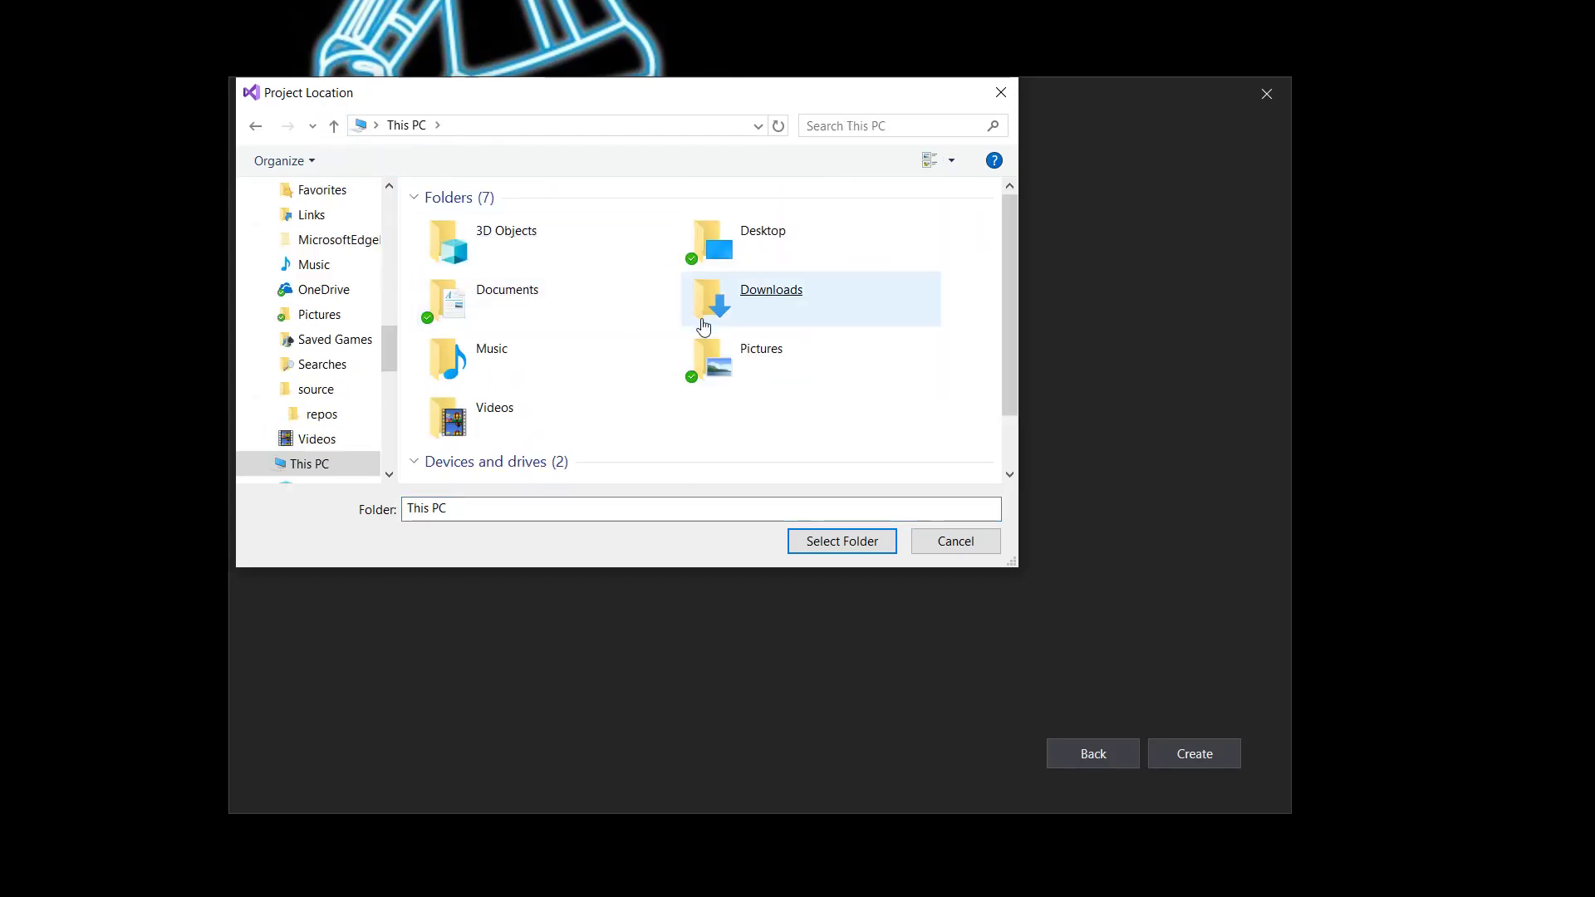
click(703, 326)
scroll(646, 376, down, 1)
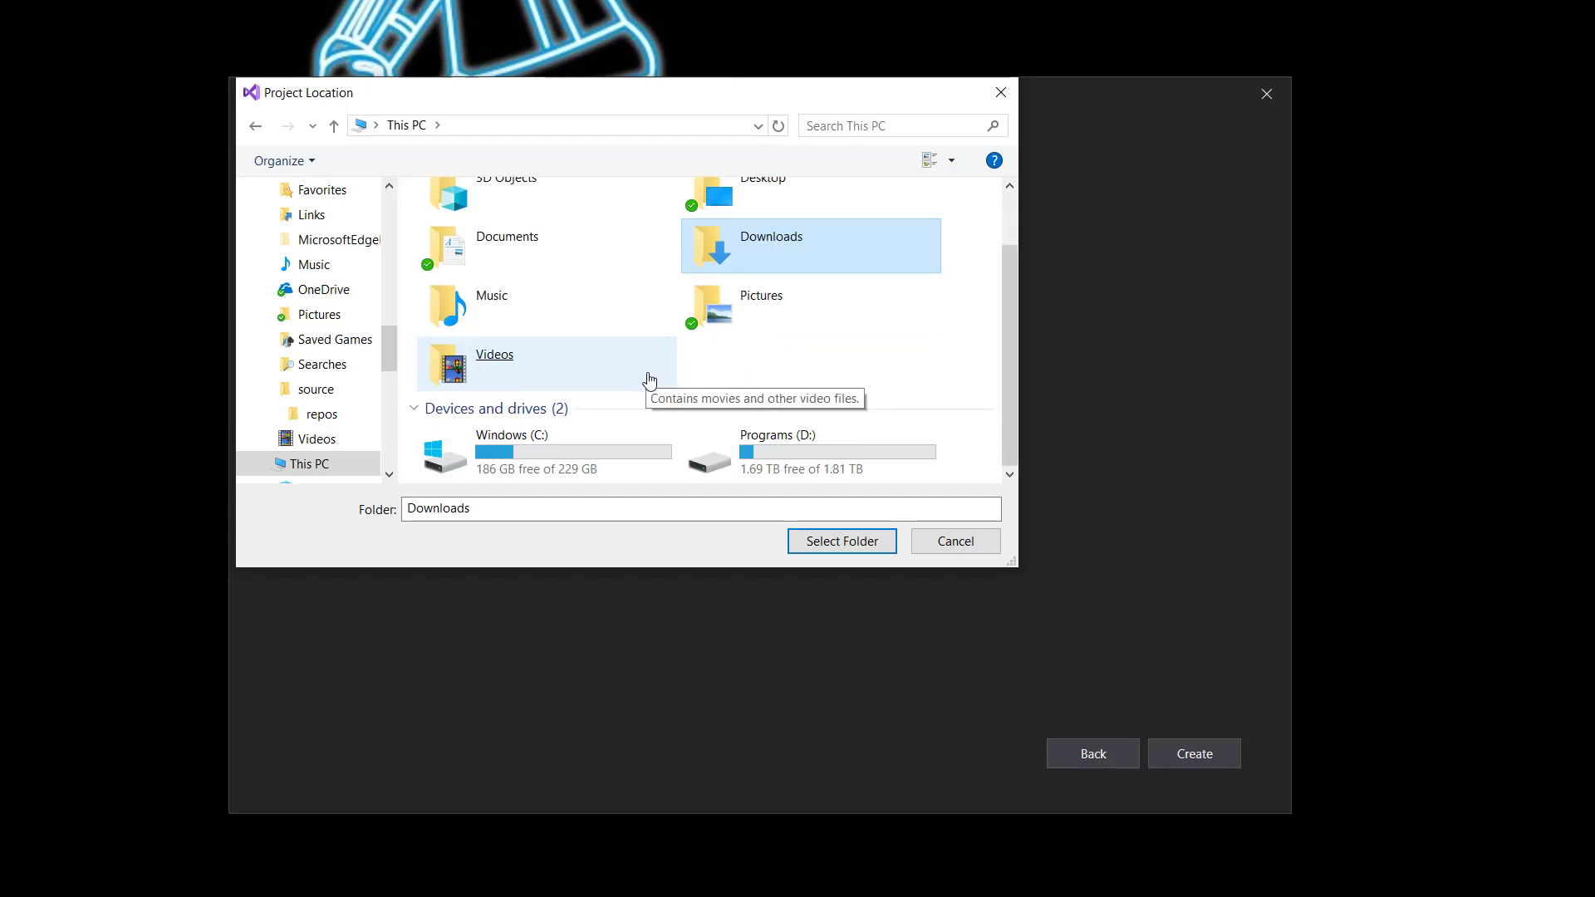
double_click(752, 448)
click(752, 446)
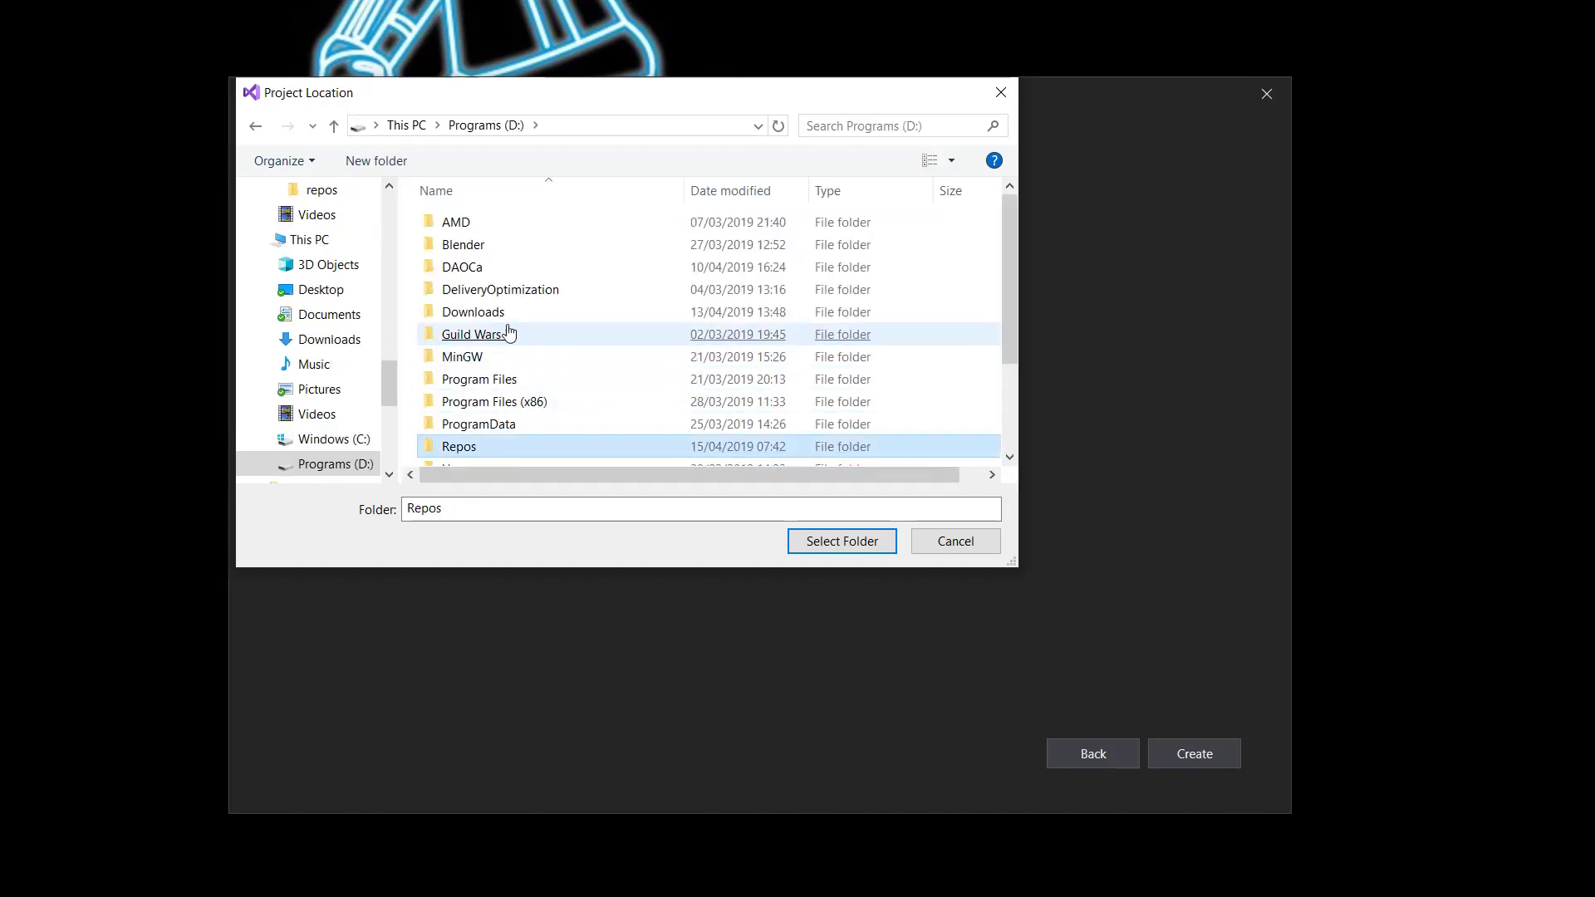
click(497, 358)
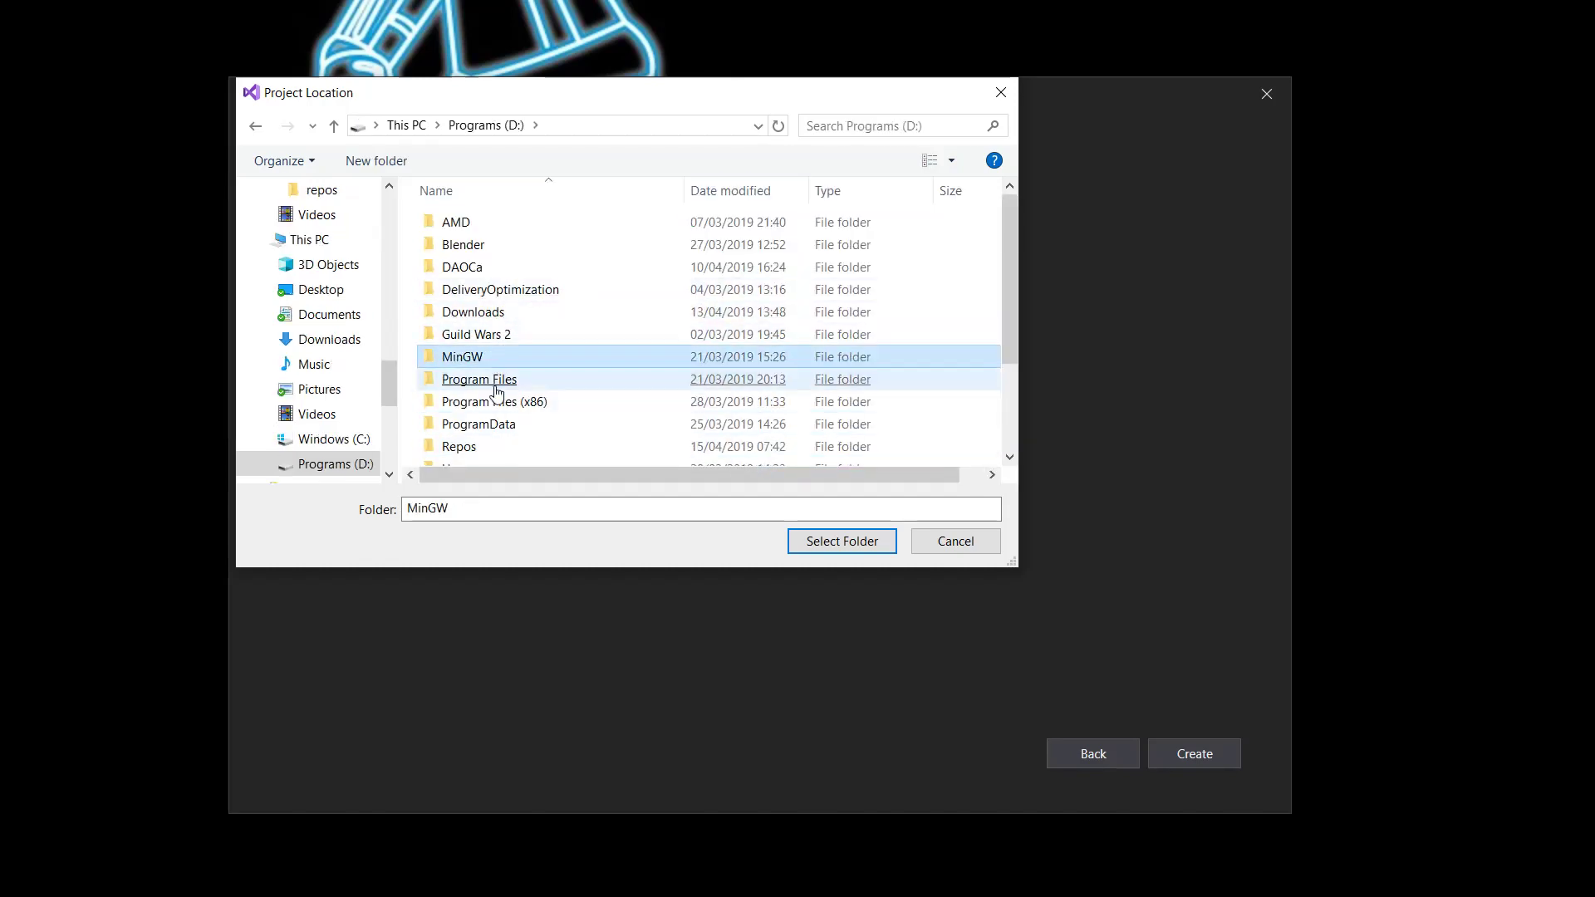
double_click(488, 449)
click(493, 299)
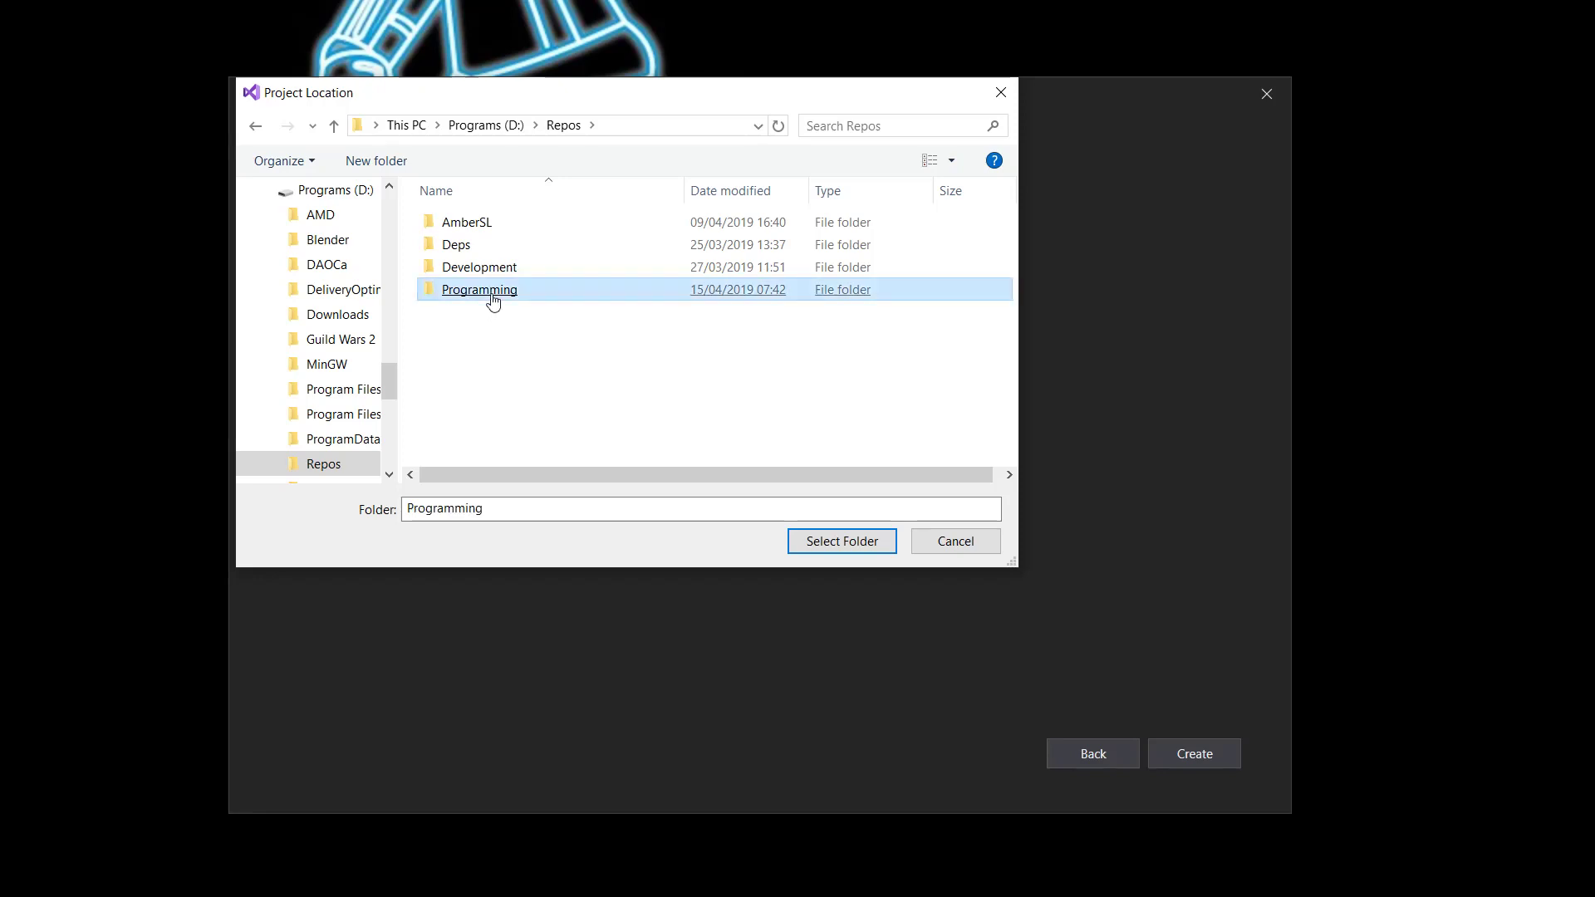
double_click(493, 293)
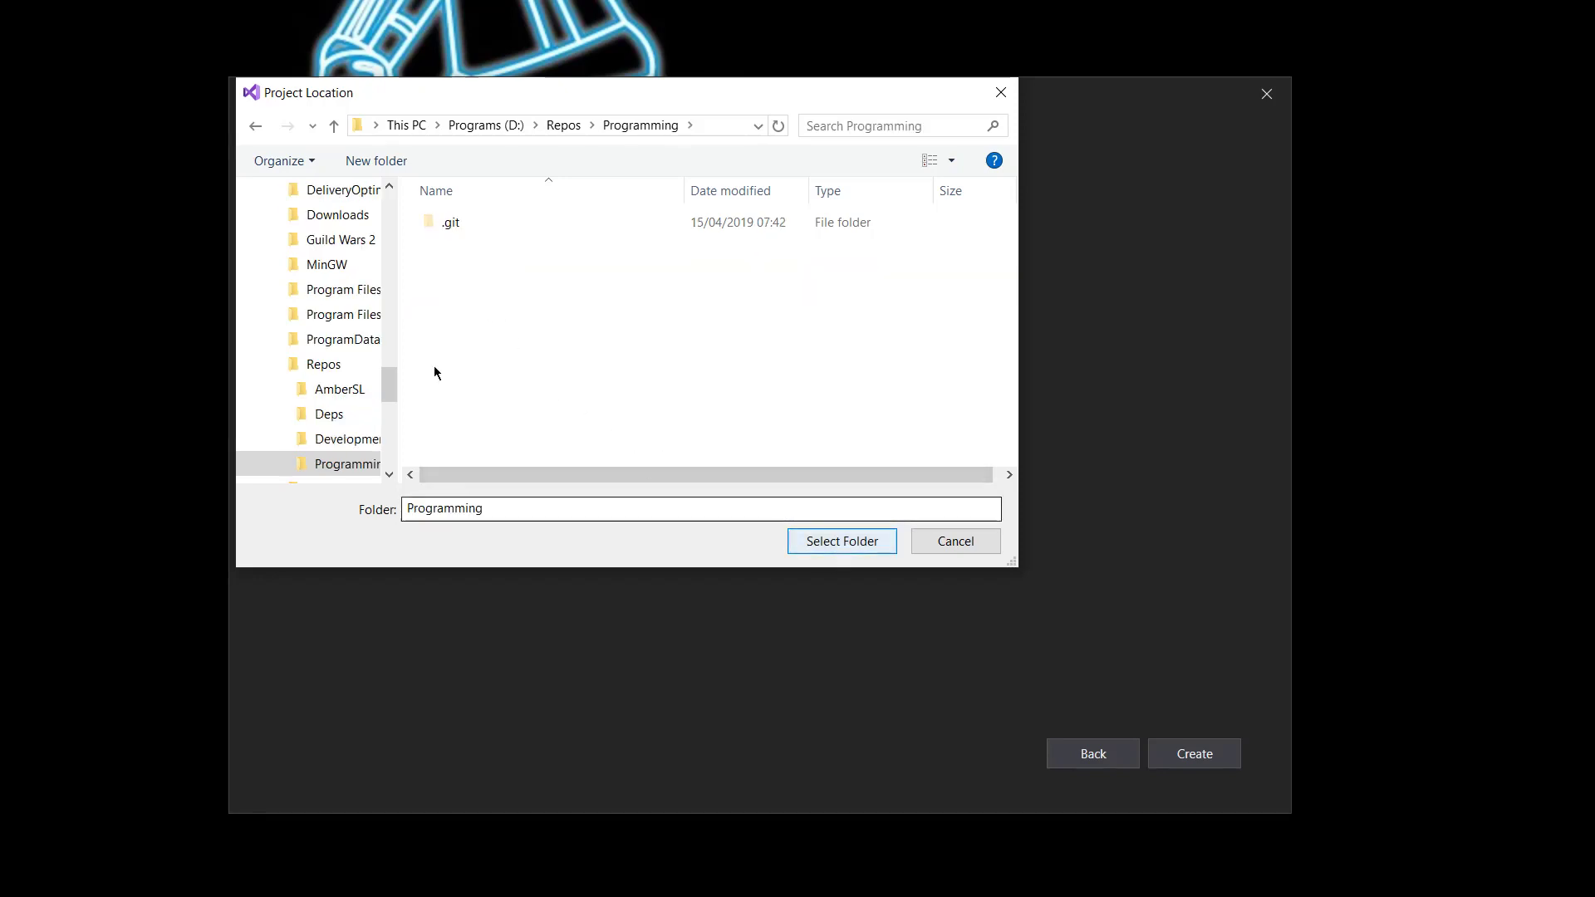
click(840, 545)
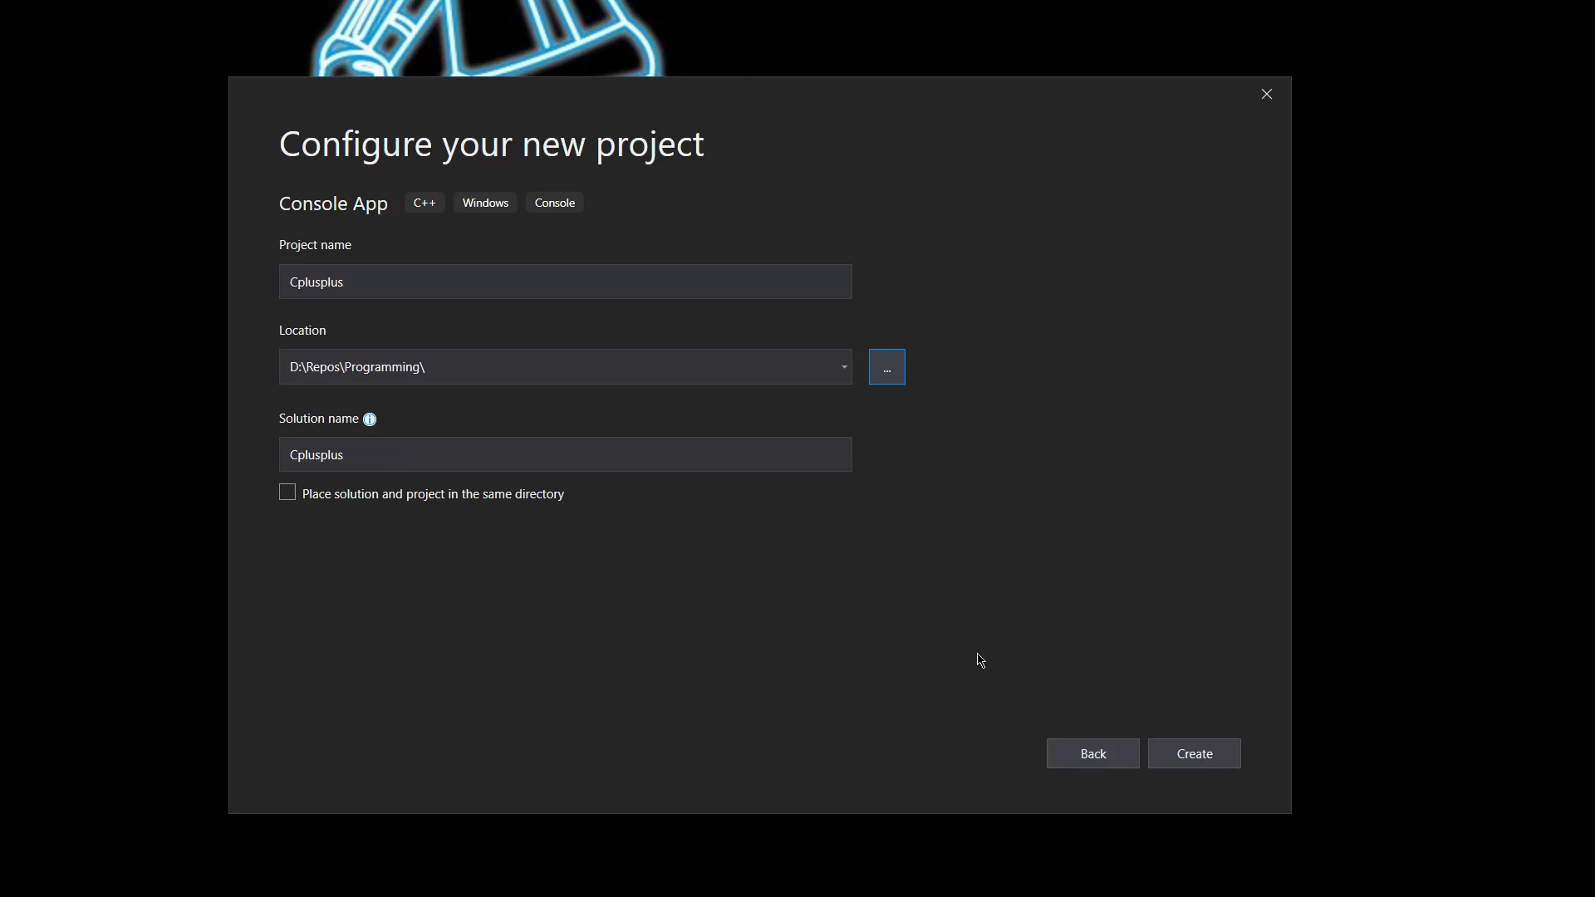
click(1193, 752)
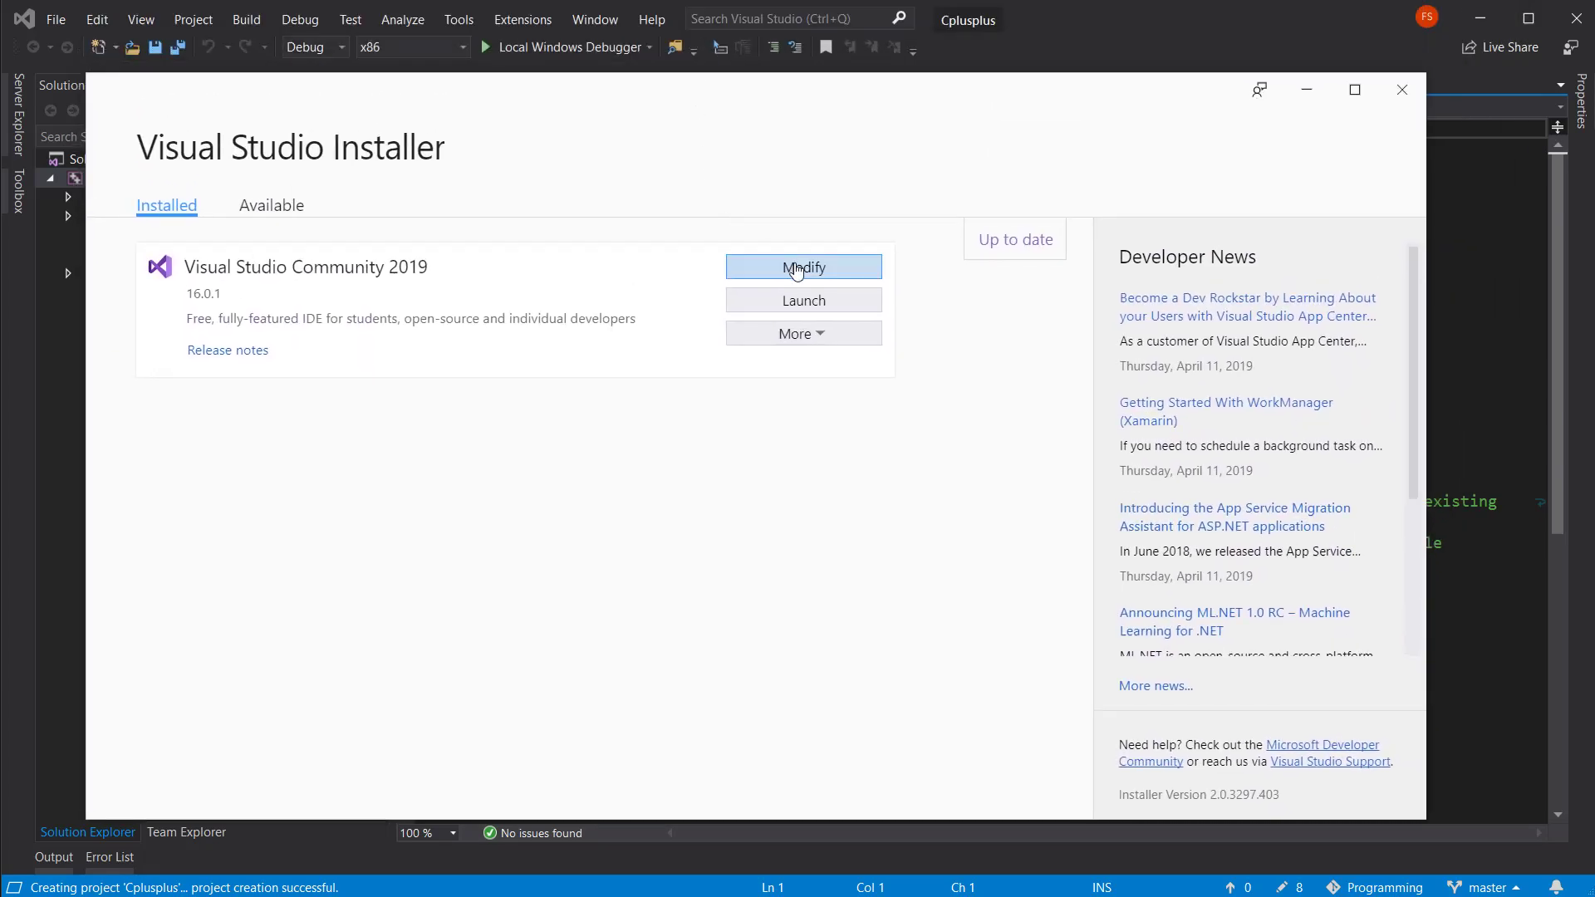
Step: Examine the selected workloads and components of Visual Studio Community 2019 in Visual Studio Installer, and close the installer
click(797, 269)
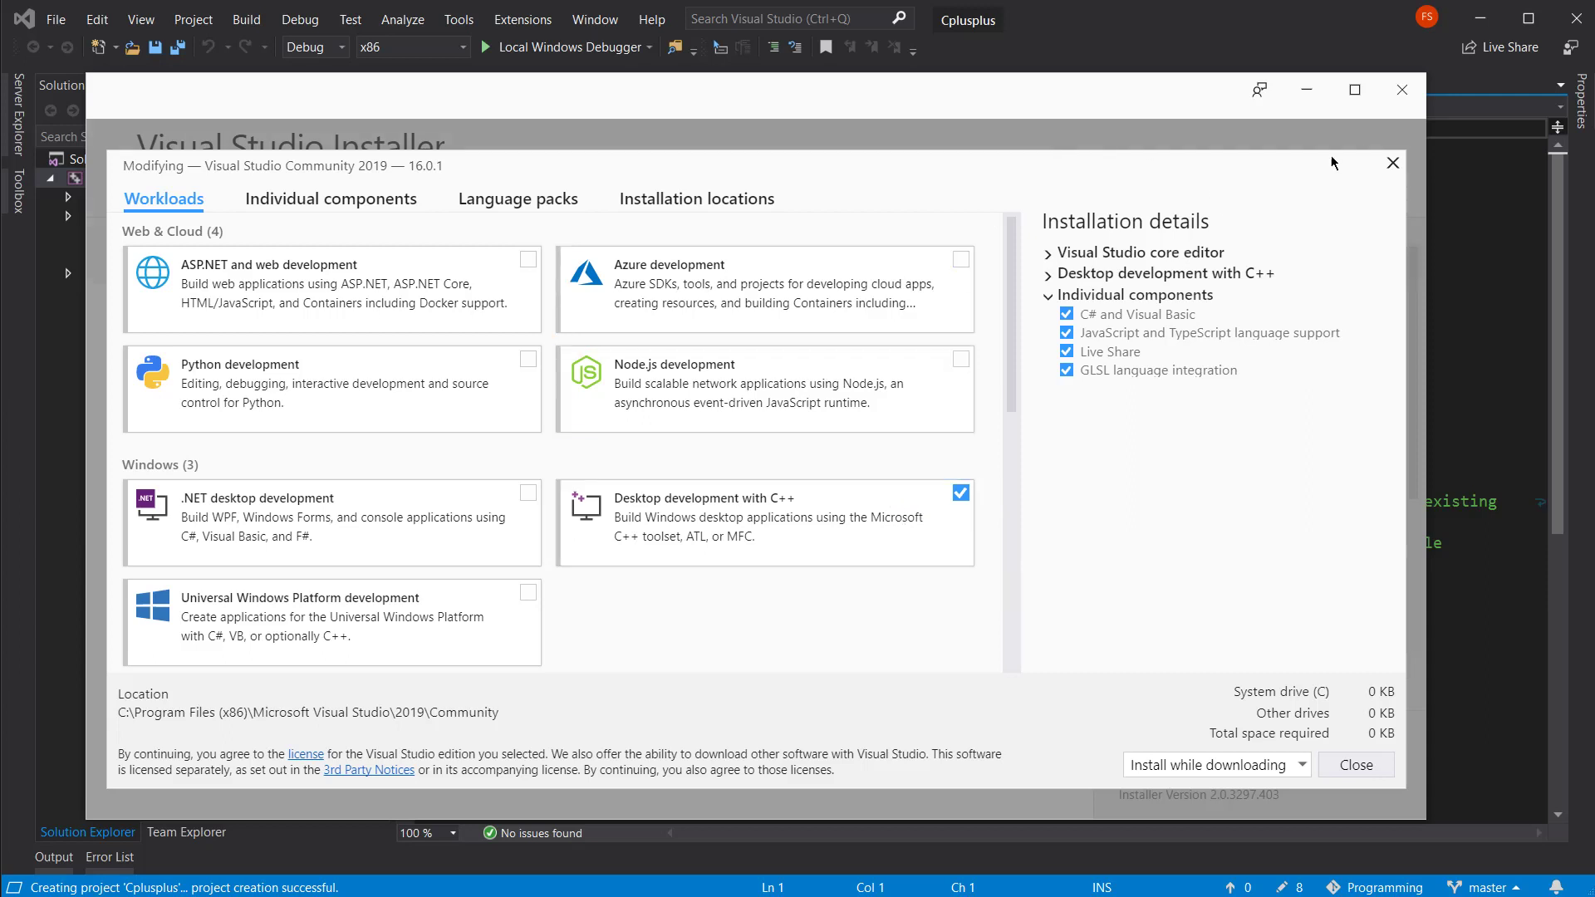
click(1392, 166)
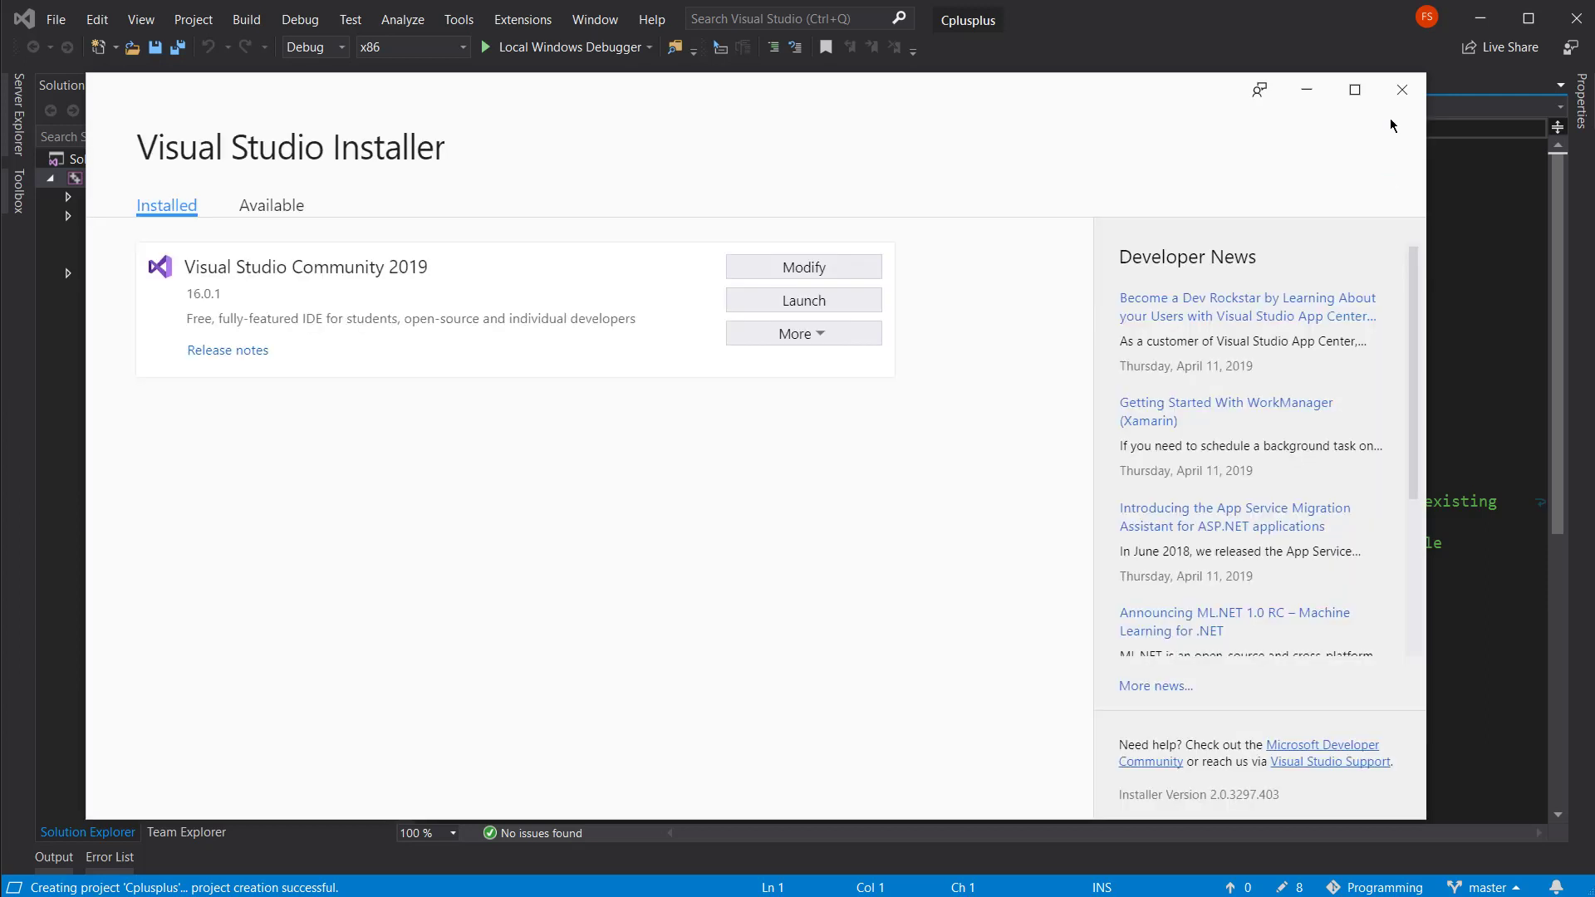
click(1403, 89)
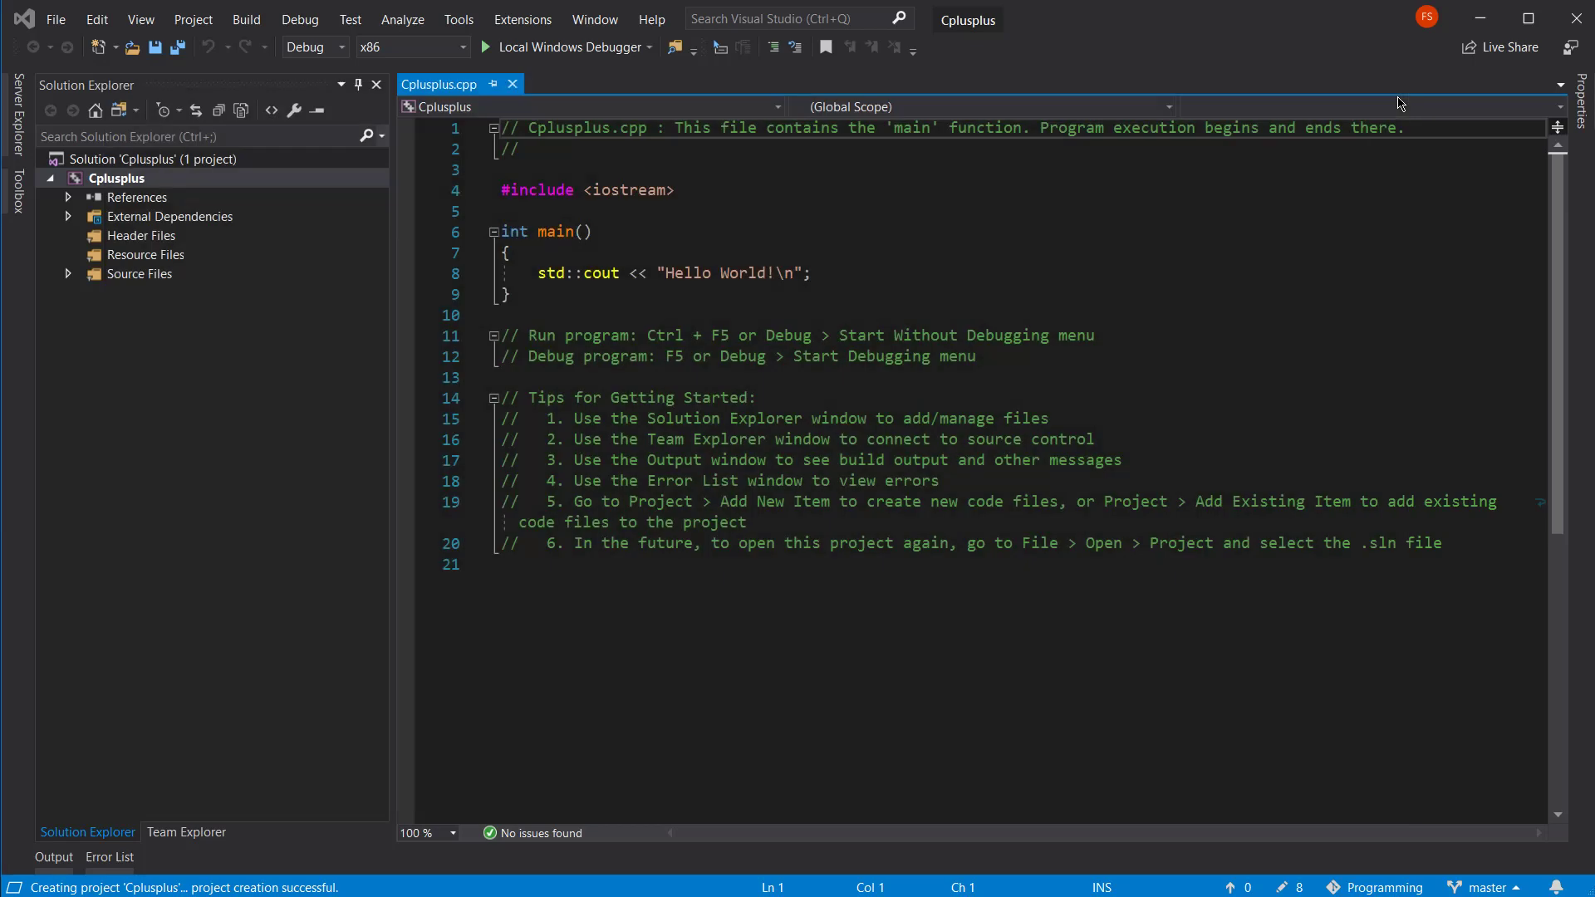
Step: Look over the available Qt VS Tools commands and open the extension manager to view the installed extensions
click(530, 24)
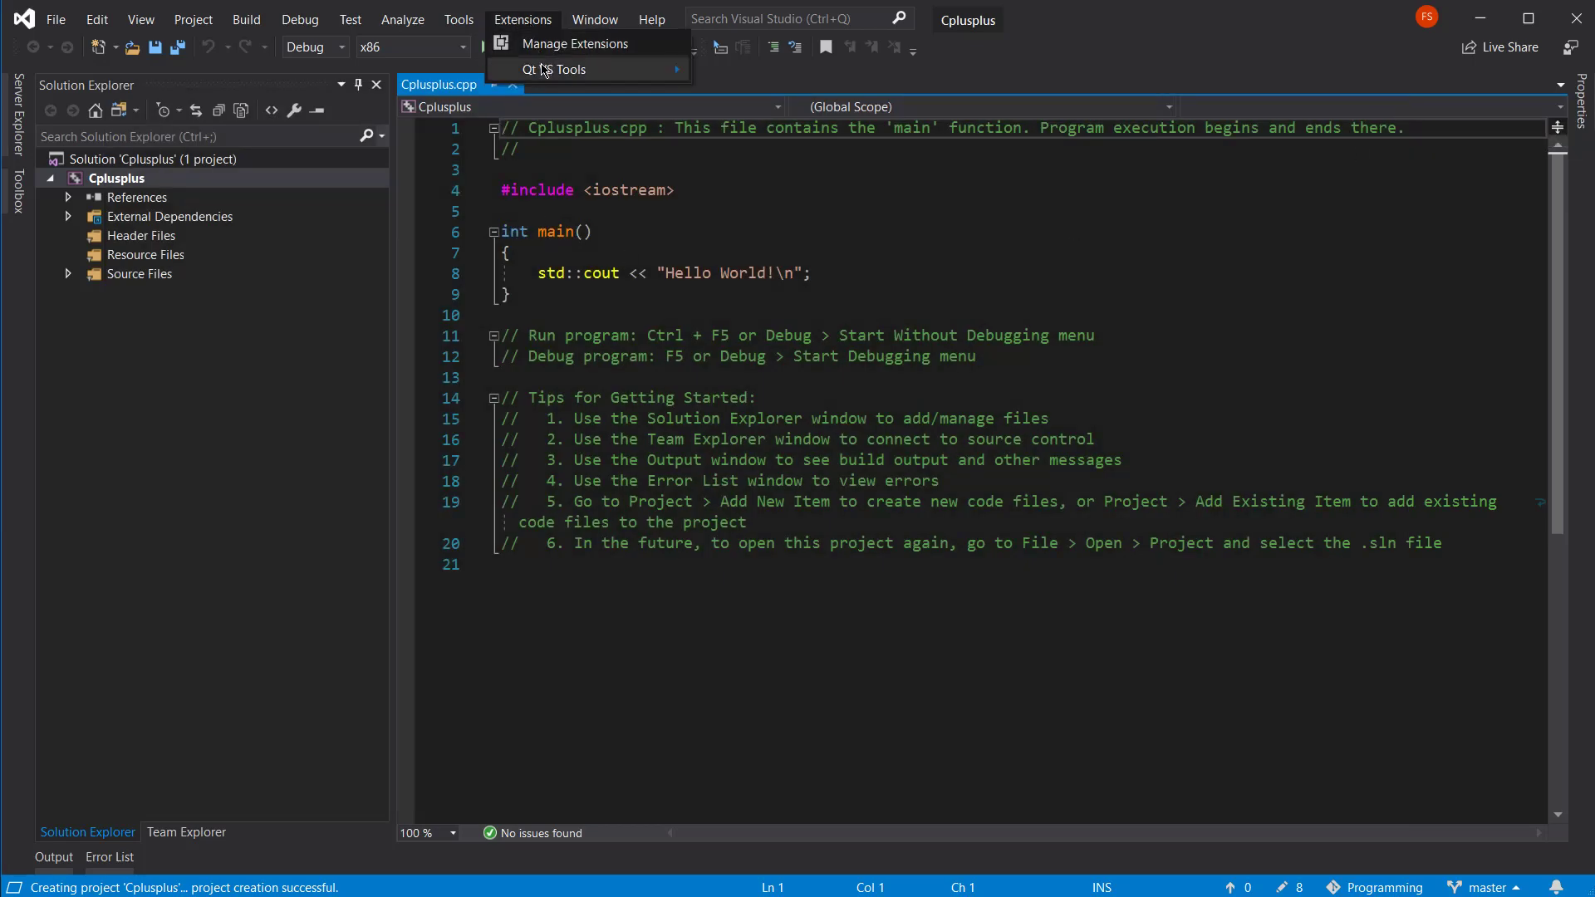
mouse_move(544, 70)
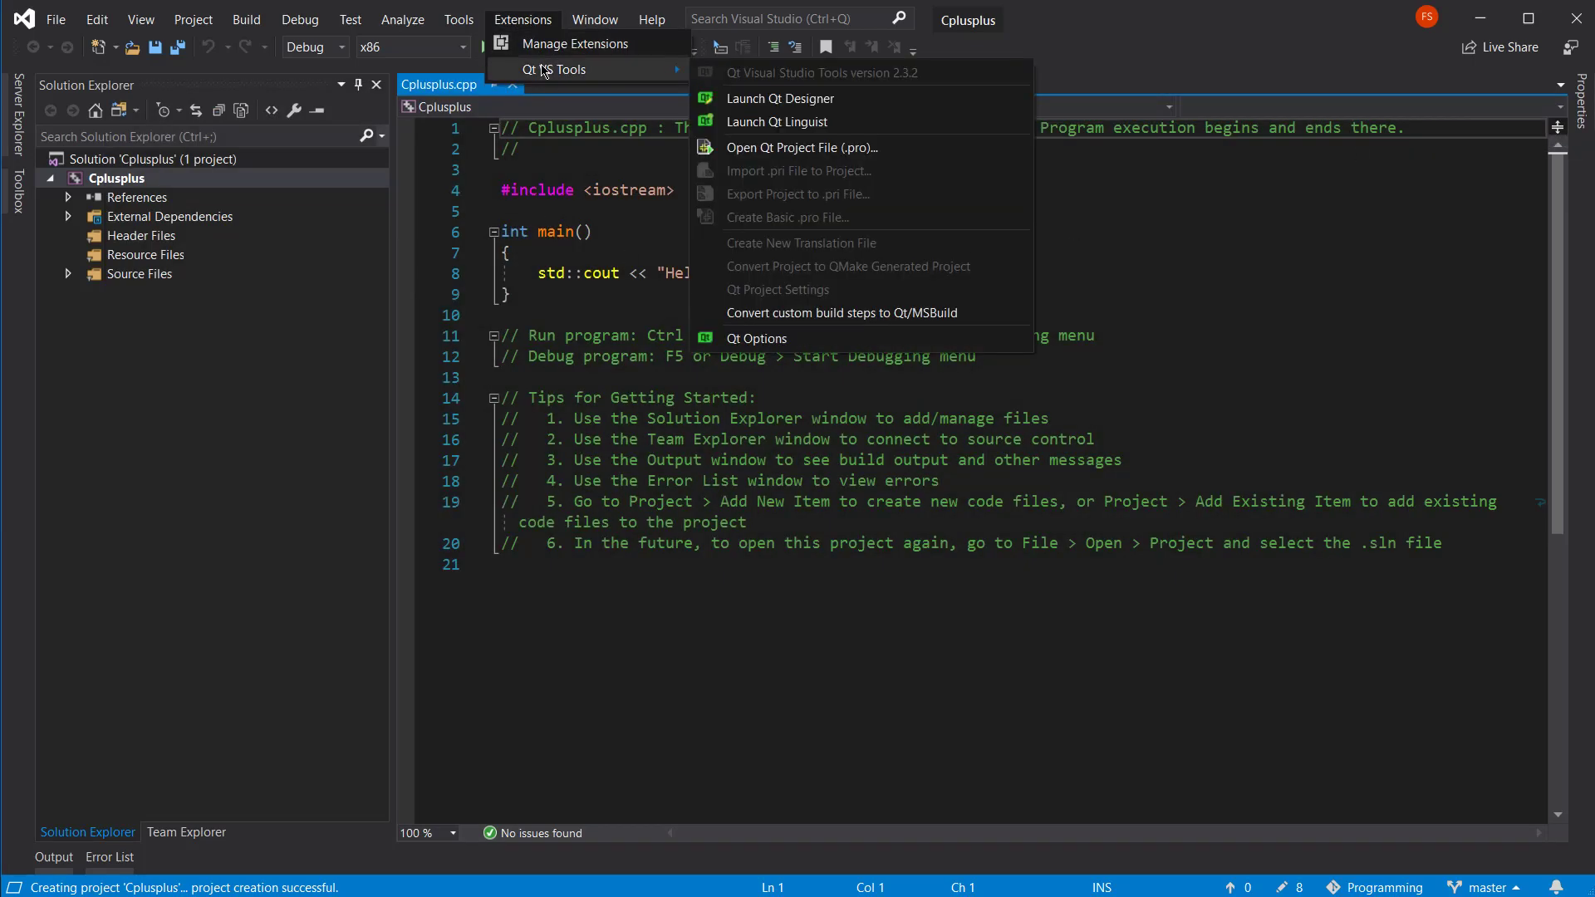
click(581, 47)
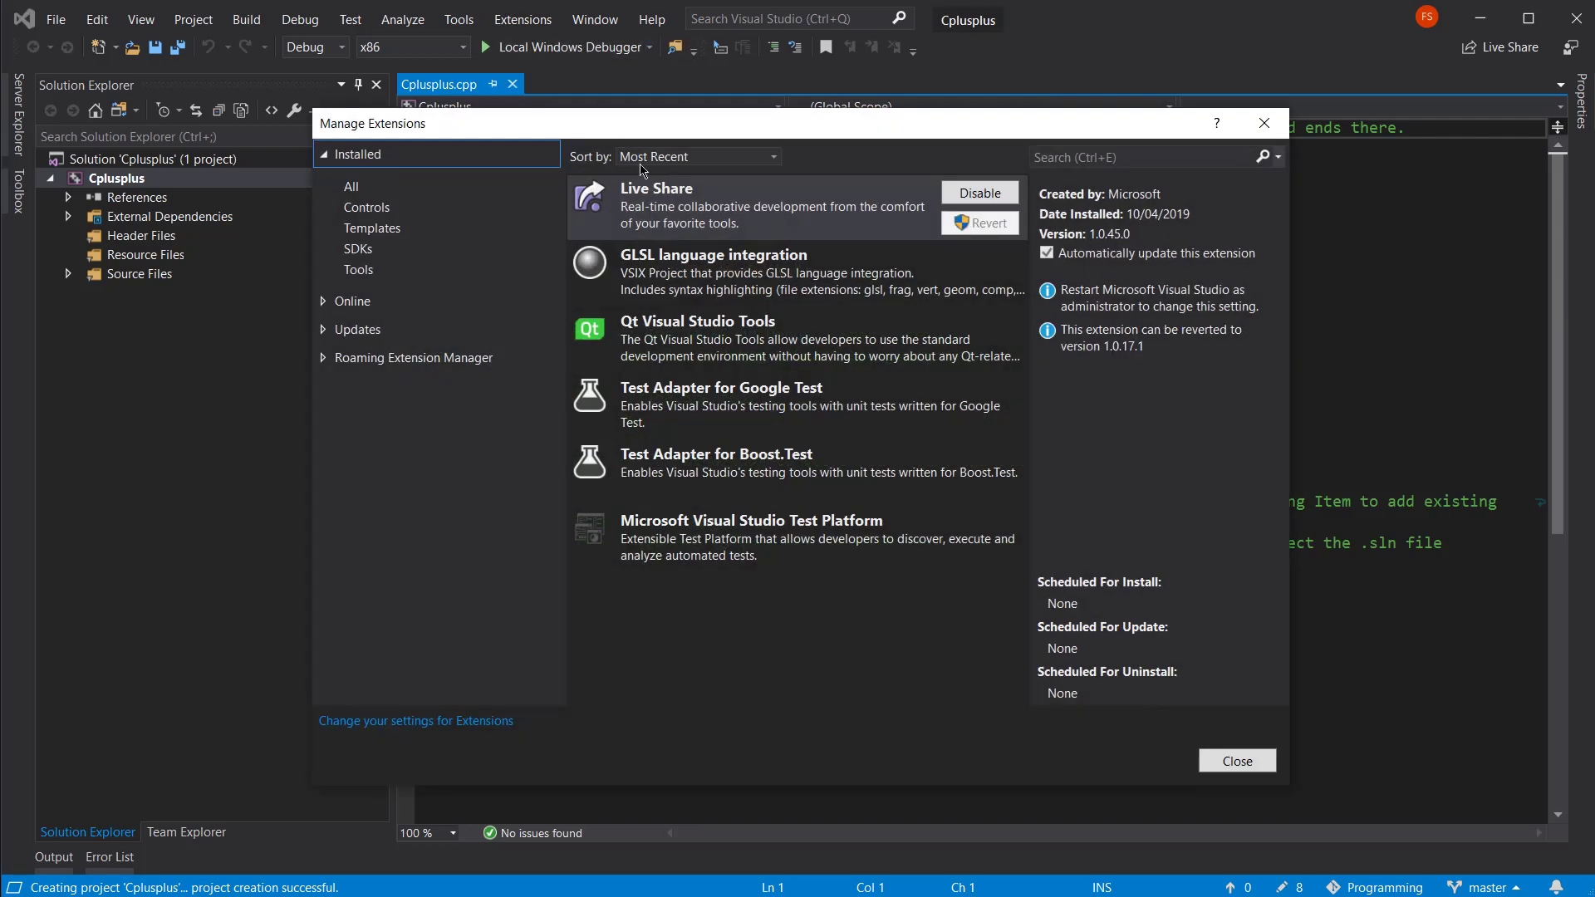